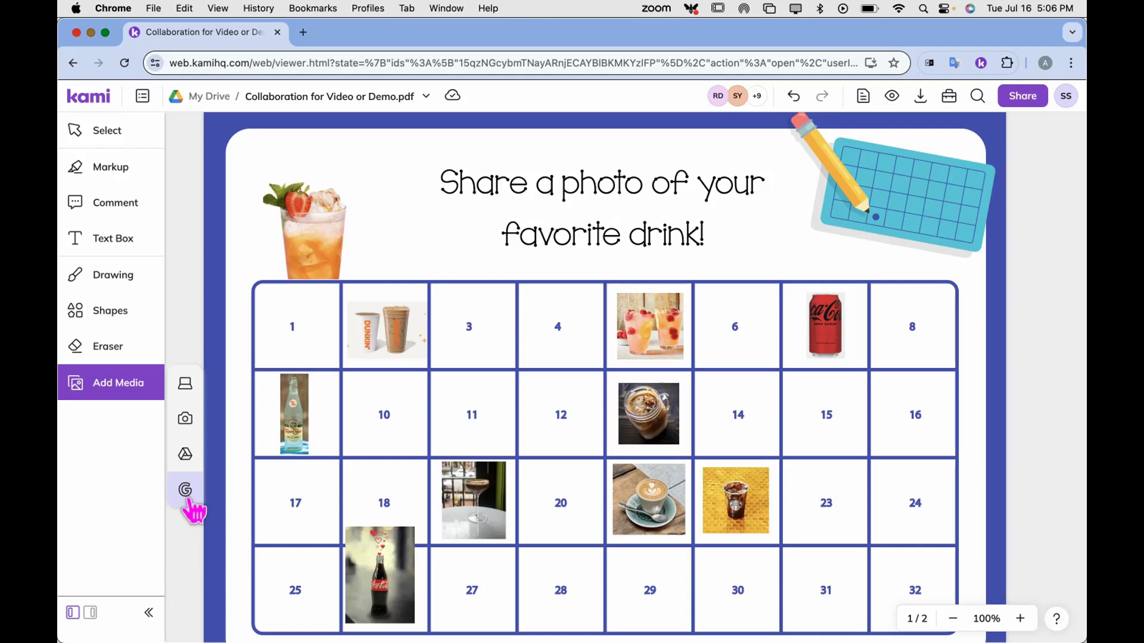
# Search Google Images for 'fruit smoothie' and drop the strawberry smoothie photo onto the drink grid
pyautogui.click(188, 495)
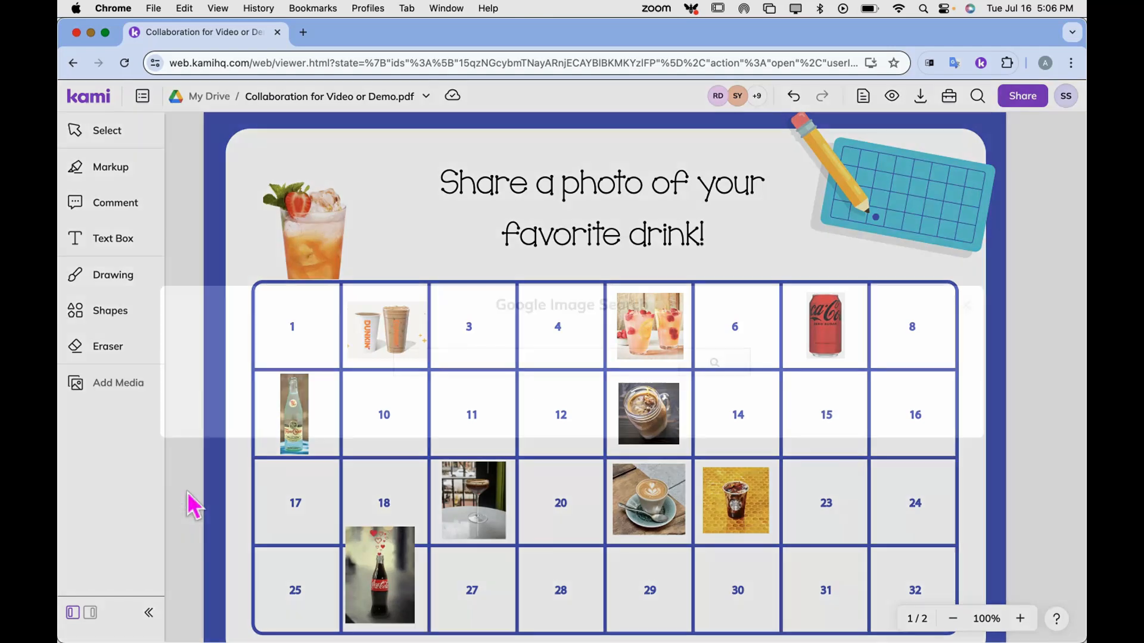
pyautogui.click(484, 356)
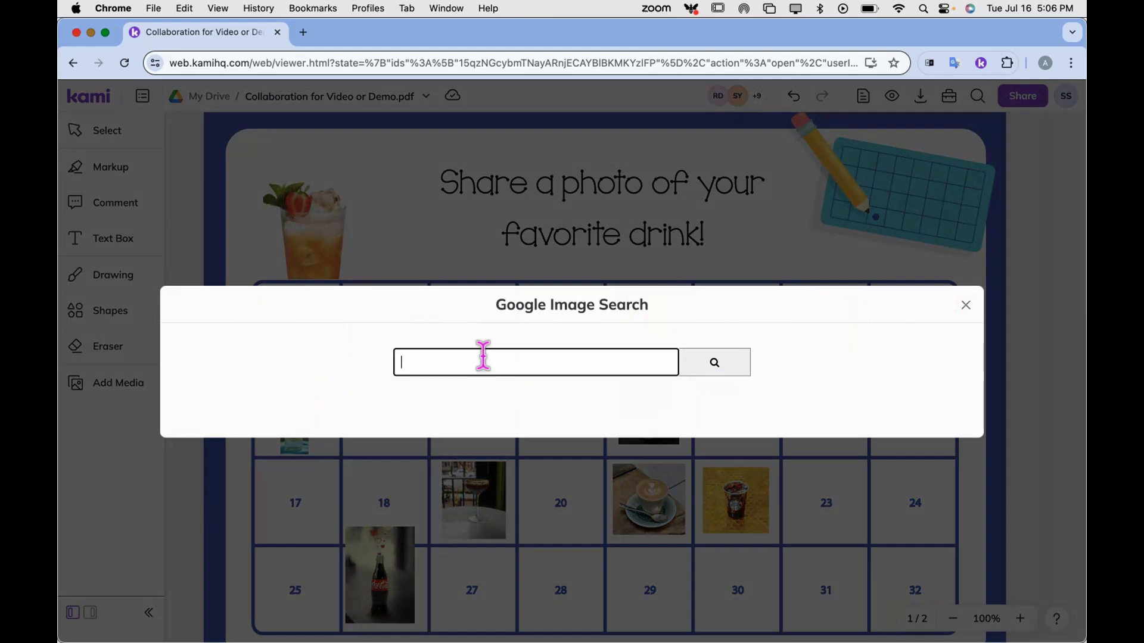
pyautogui.write('fruit smoothie')
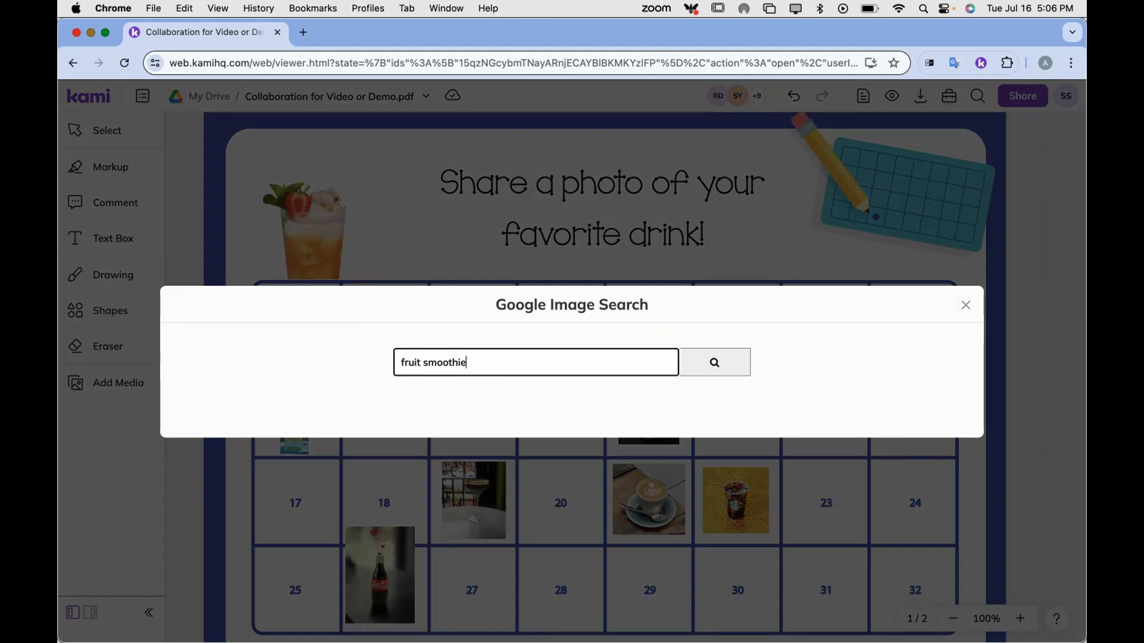
pyautogui.click(721, 366)
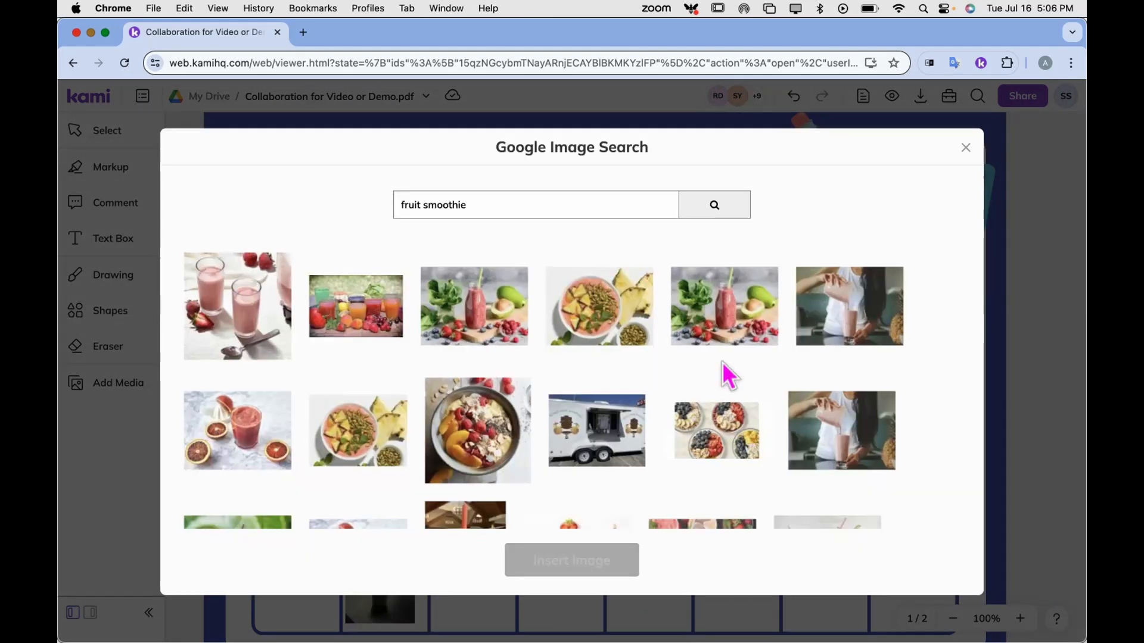
pyautogui.click(237, 328)
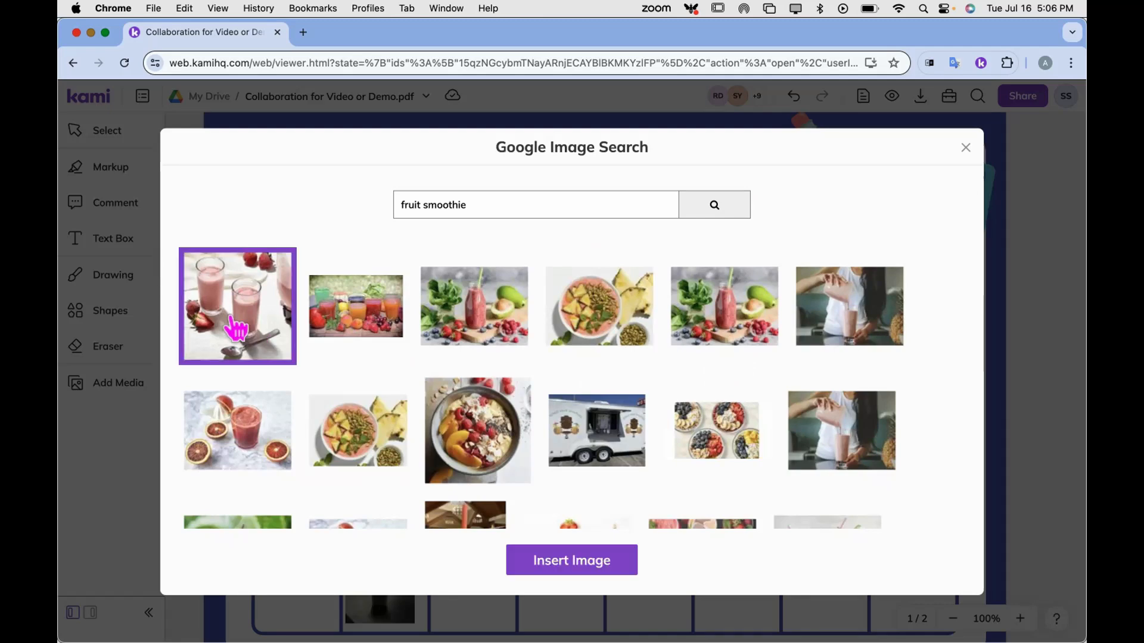
pyautogui.click(557, 563)
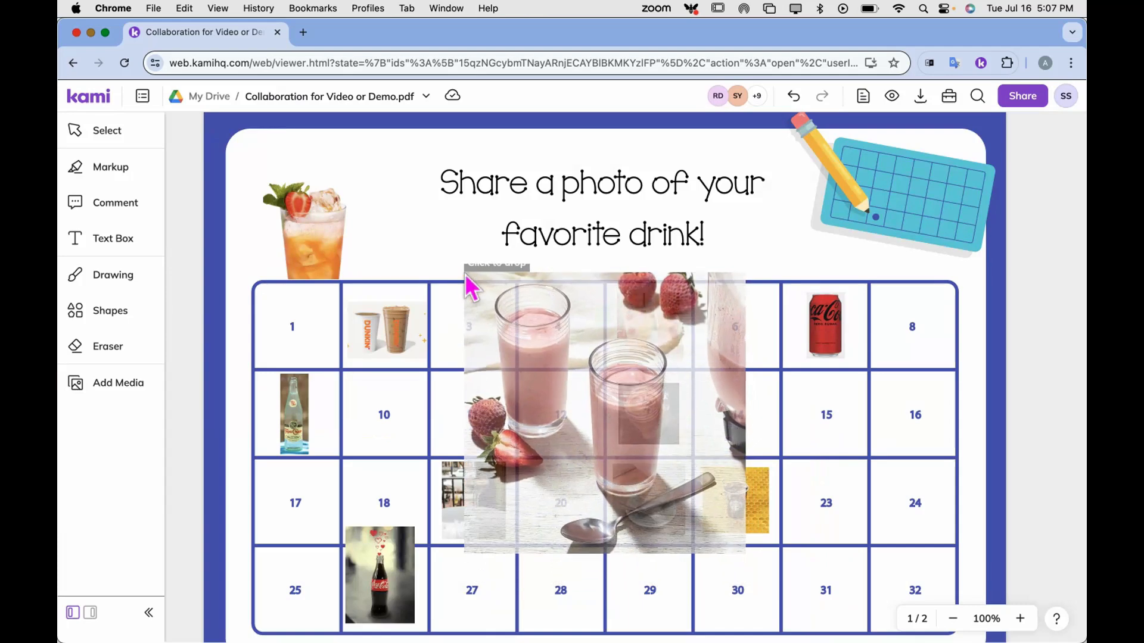
pyautogui.click(465, 274)
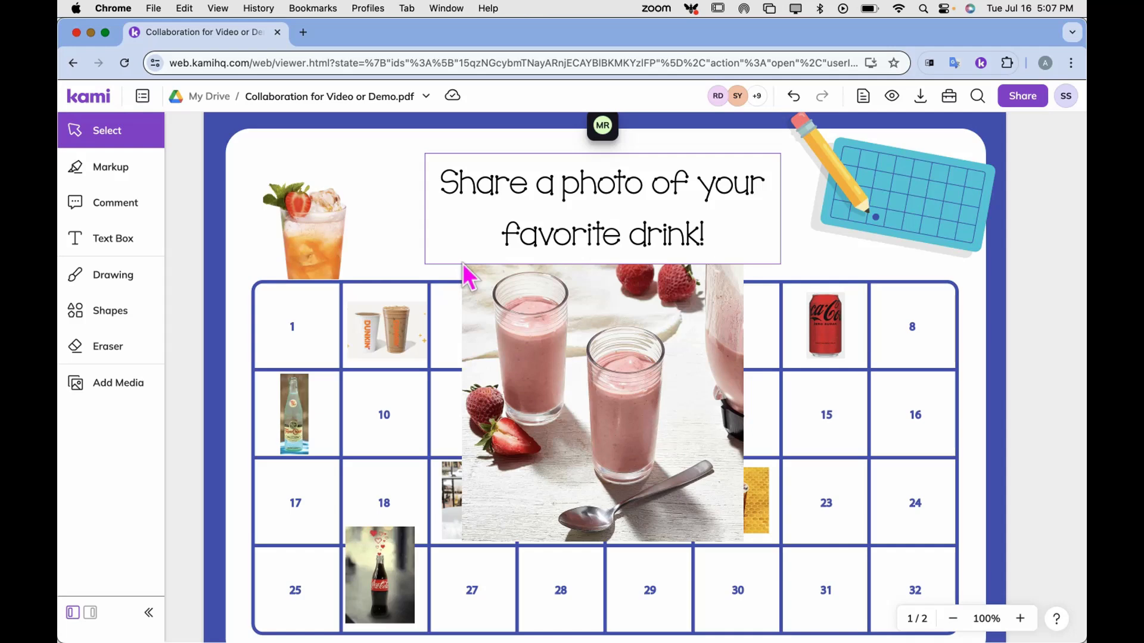
# Hide seven collaborators' annotations, including the teacher's title and the bottle images in cells 9 and 26
pyautogui.click(755, 98)
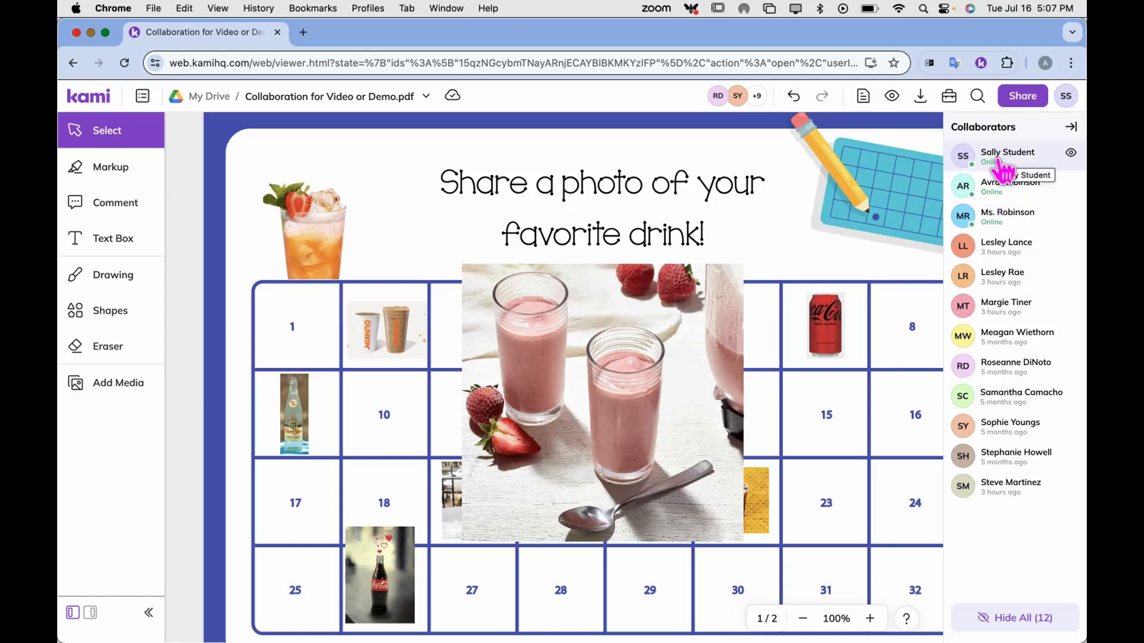
pyautogui.click(1001, 304)
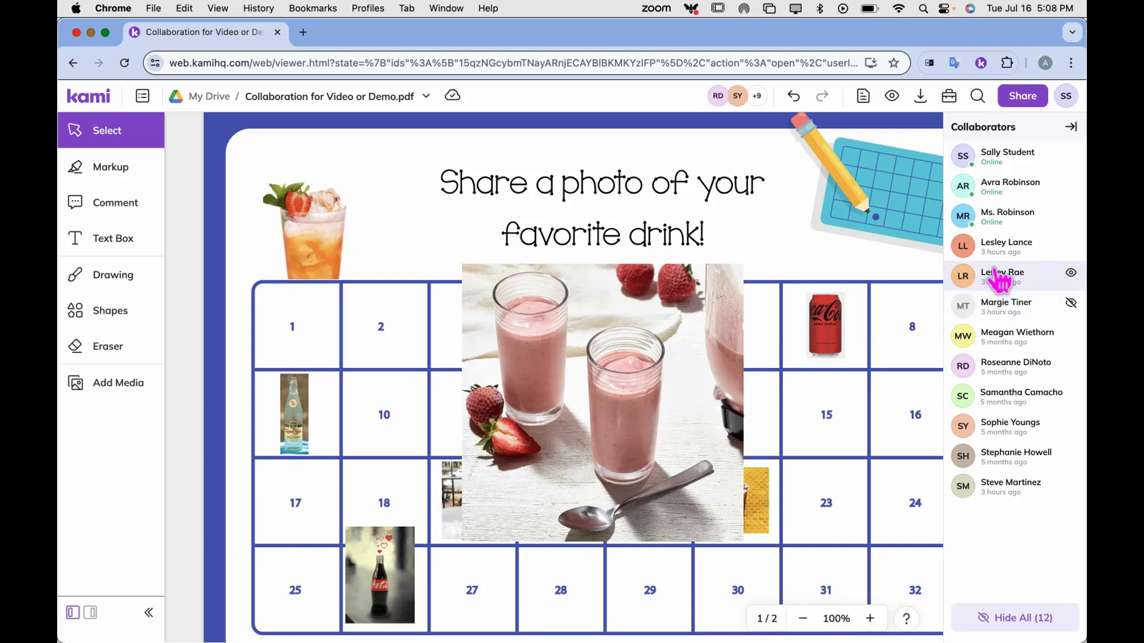
pyautogui.click(1000, 280)
pyautogui.click(999, 251)
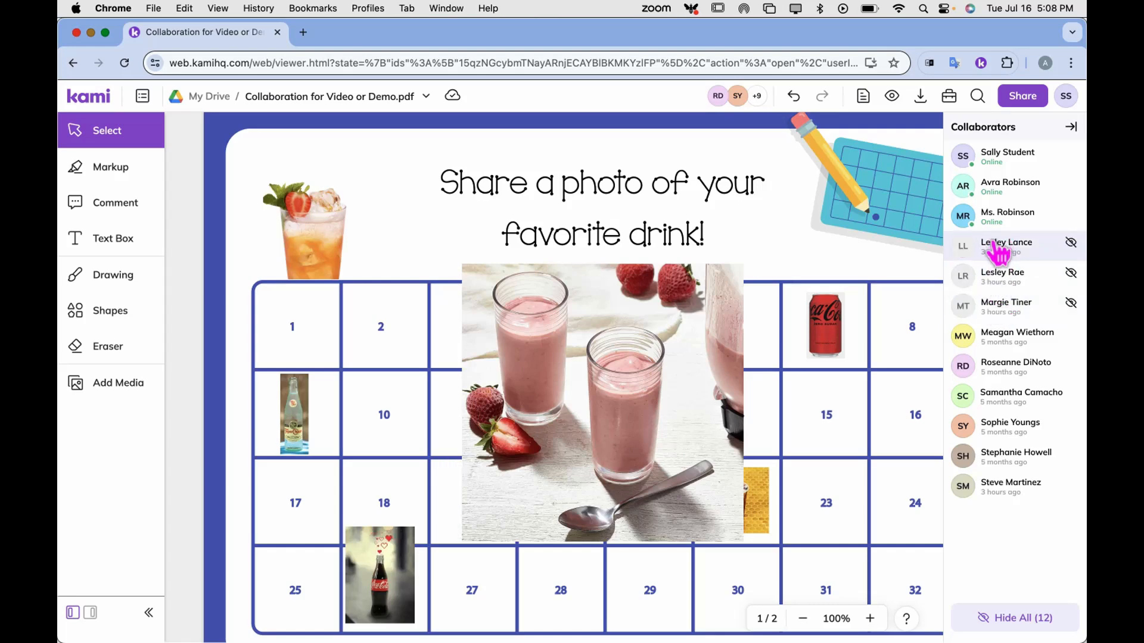
pyautogui.click(996, 219)
pyautogui.click(998, 346)
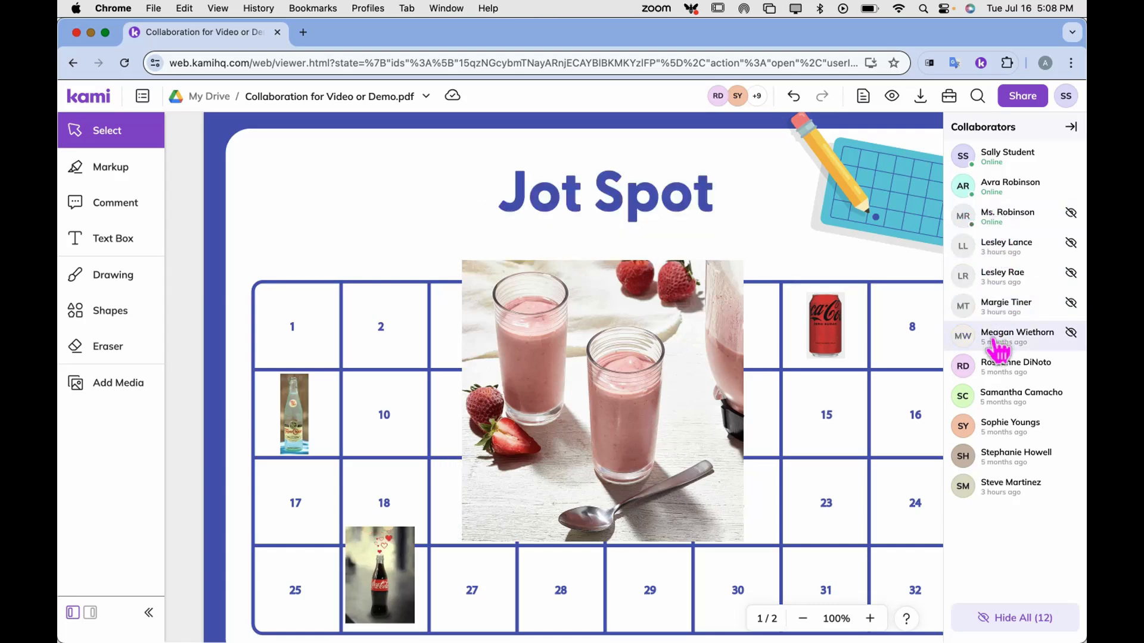
pyautogui.click(994, 405)
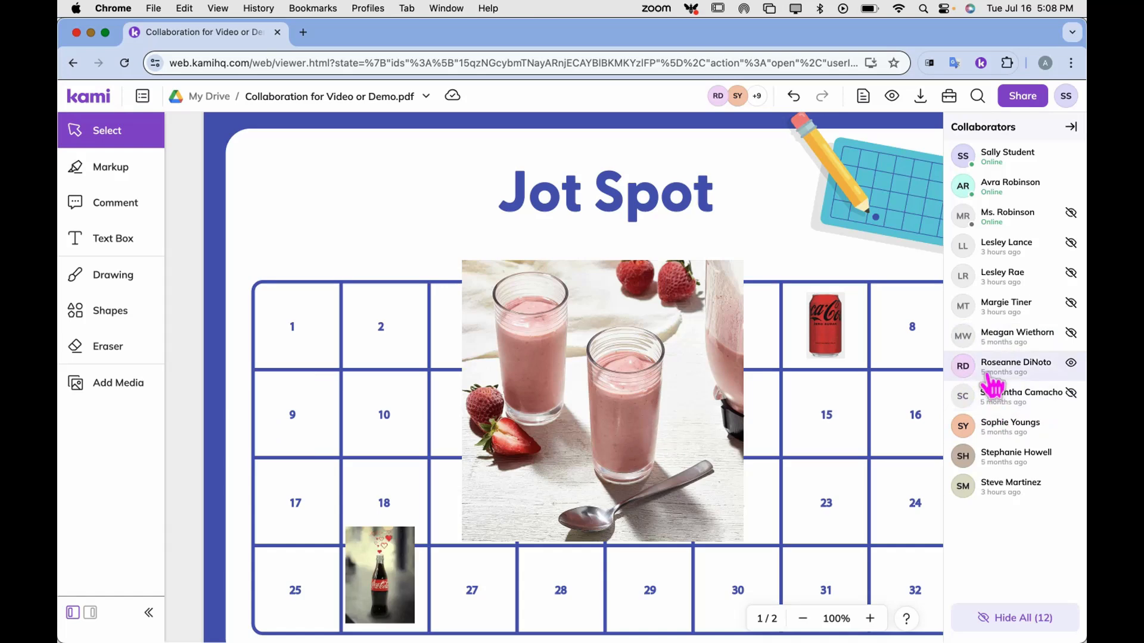
pyautogui.click(991, 375)
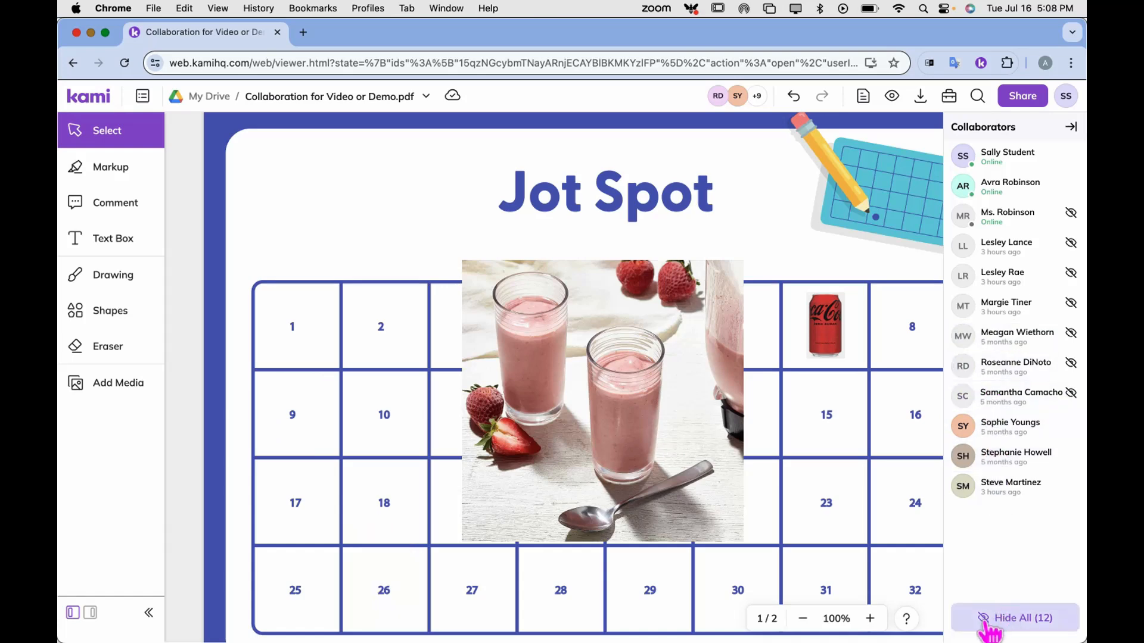
# Hide all 12 collaborators' annotations, then show only your own again
pyautogui.click(1042, 623)
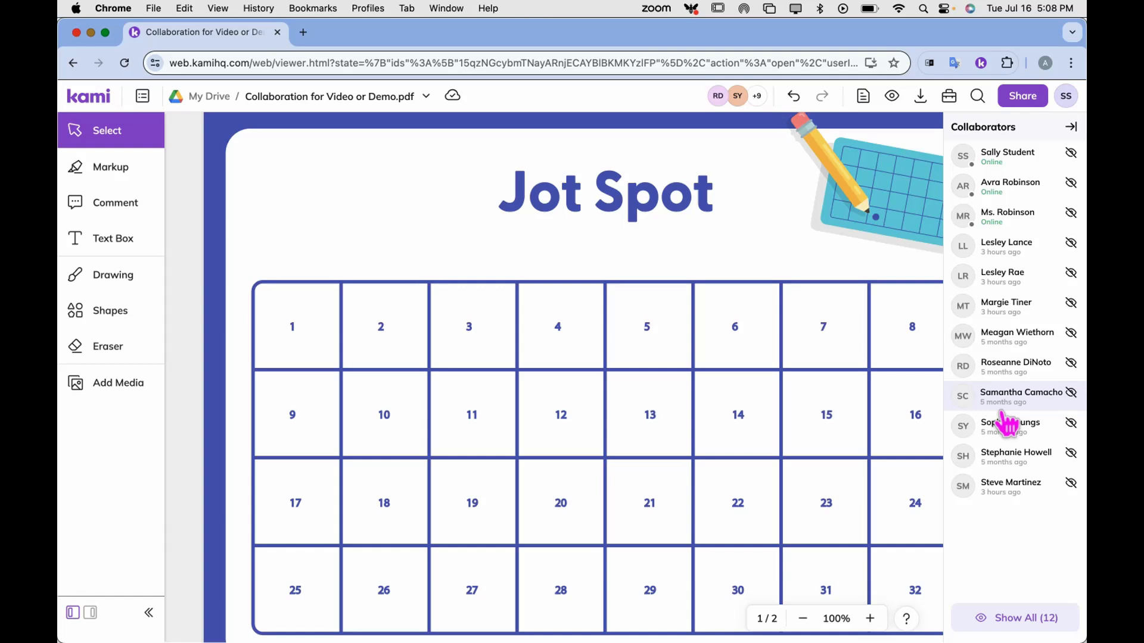
pyautogui.click(1000, 165)
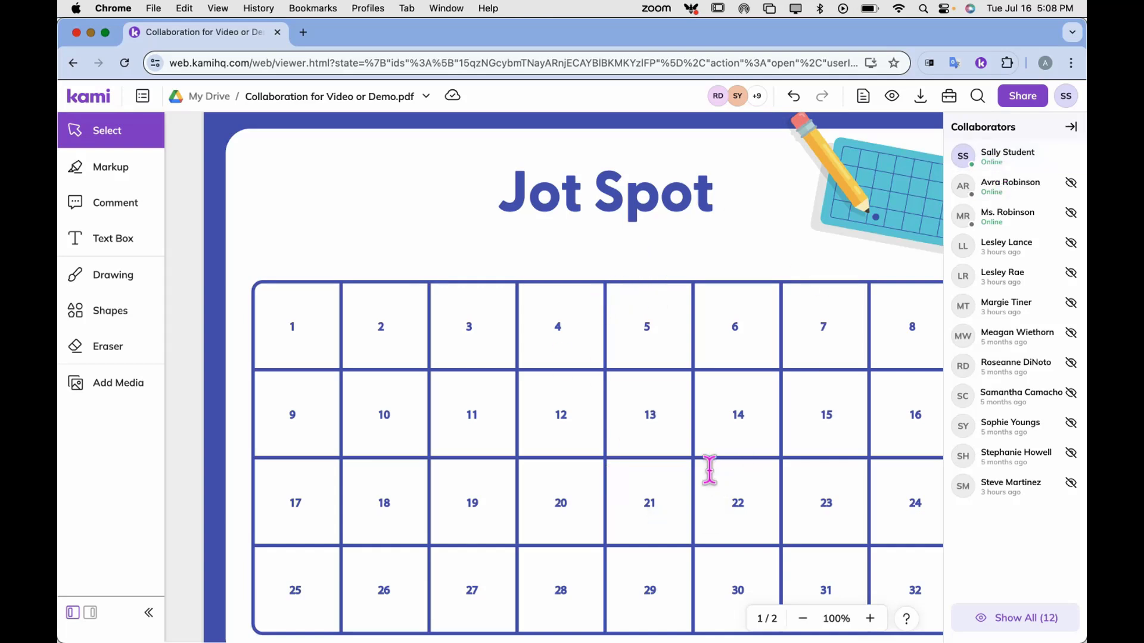
# Shrink the smoothie photo and narrow it from both sides with its resize handles
pyautogui.press('super+v')
pyautogui.click(744, 257)
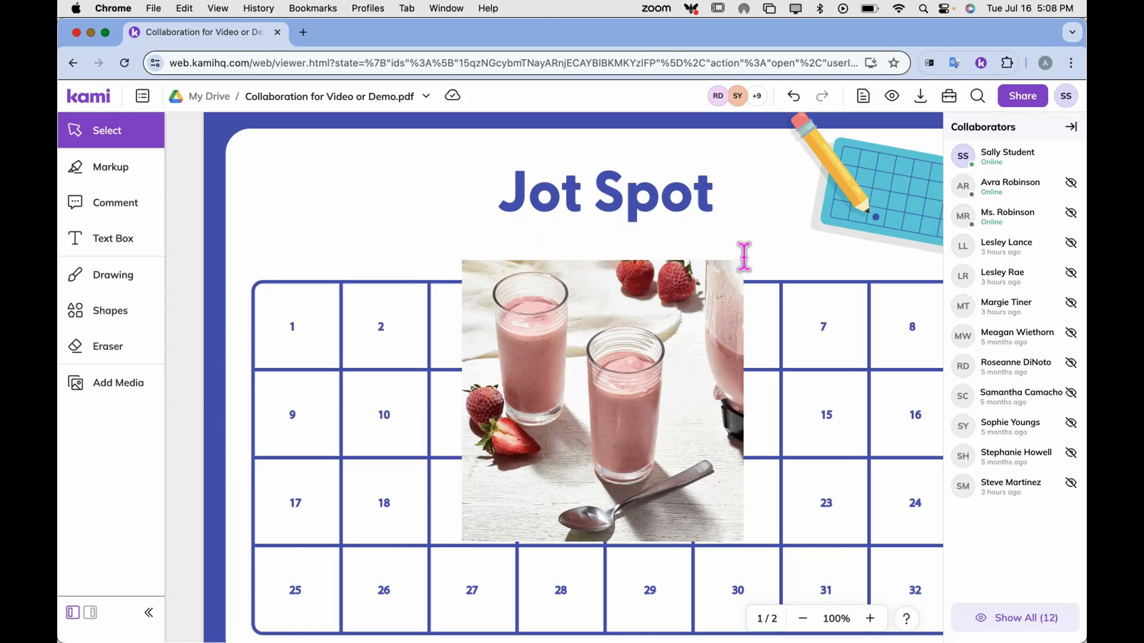
pyautogui.click(741, 259)
pyautogui.moveTo(744, 260); pyautogui.dragTo(559, 446)
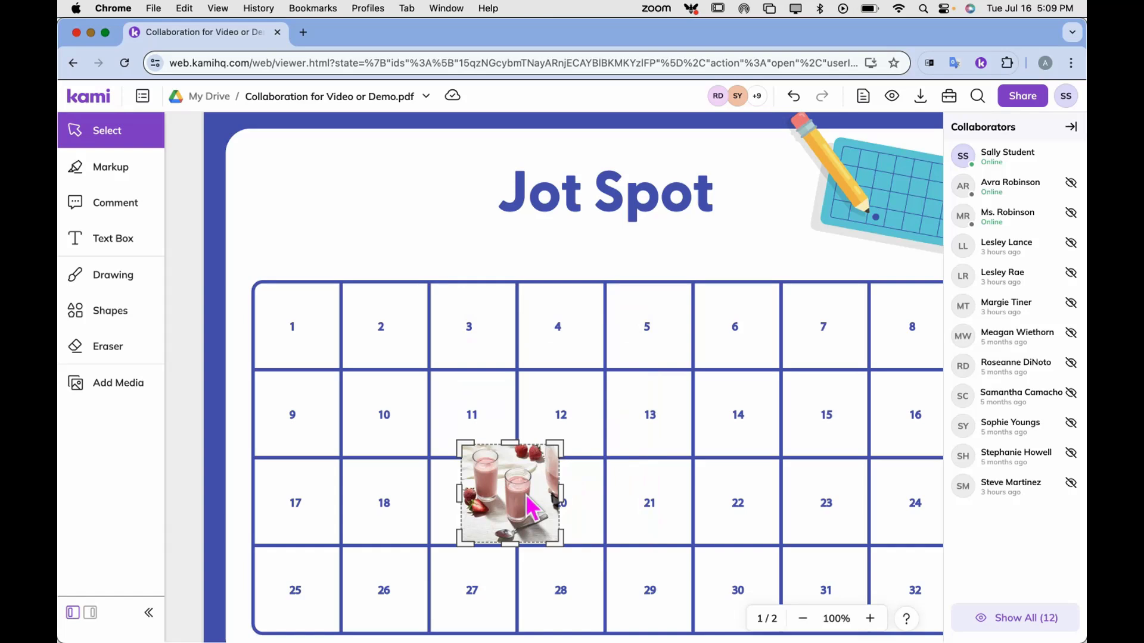
pyautogui.moveTo(563, 494); pyautogui.dragTo(541, 501)
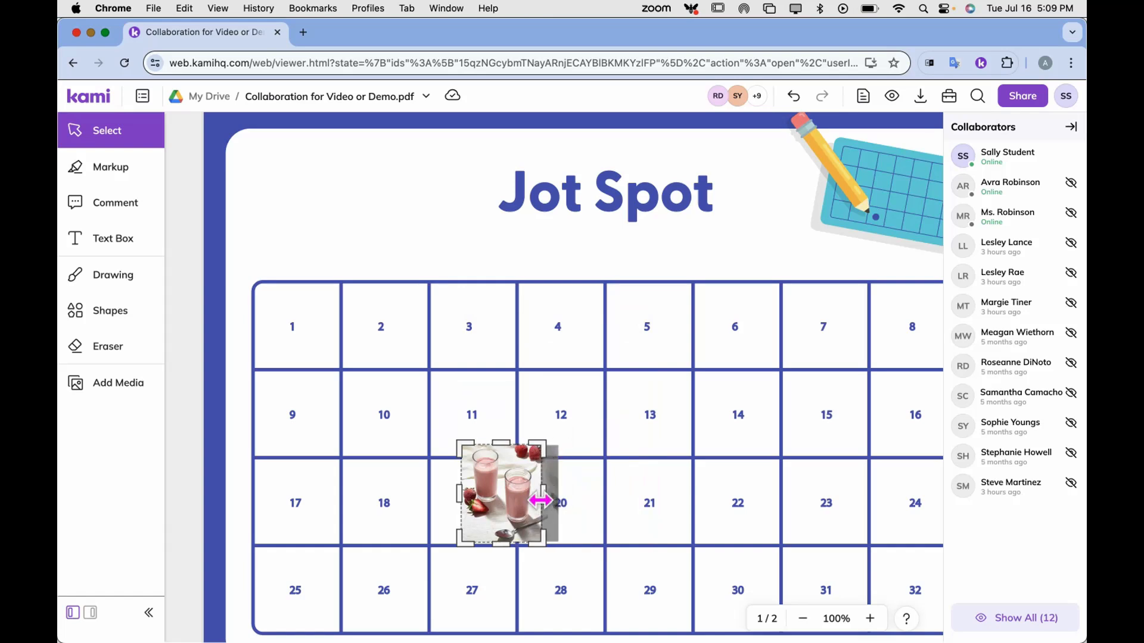
pyautogui.moveTo(459, 493); pyautogui.dragTo(470, 493)
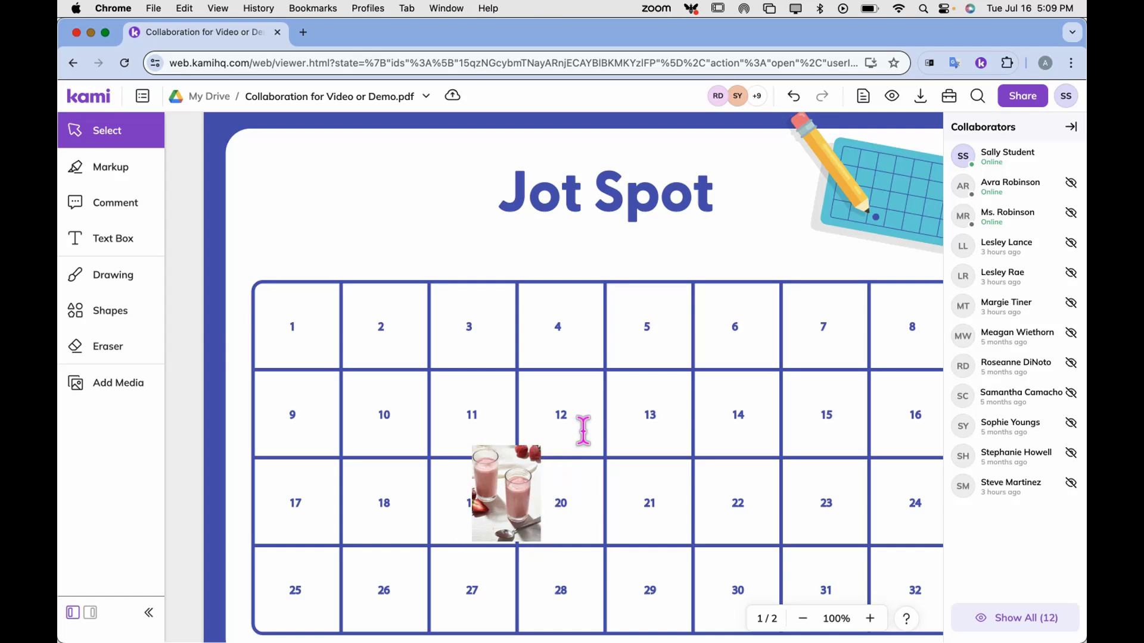
# Move the smoothie photo into cell 1 and crop off its bottom edge
pyautogui.click(496, 491)
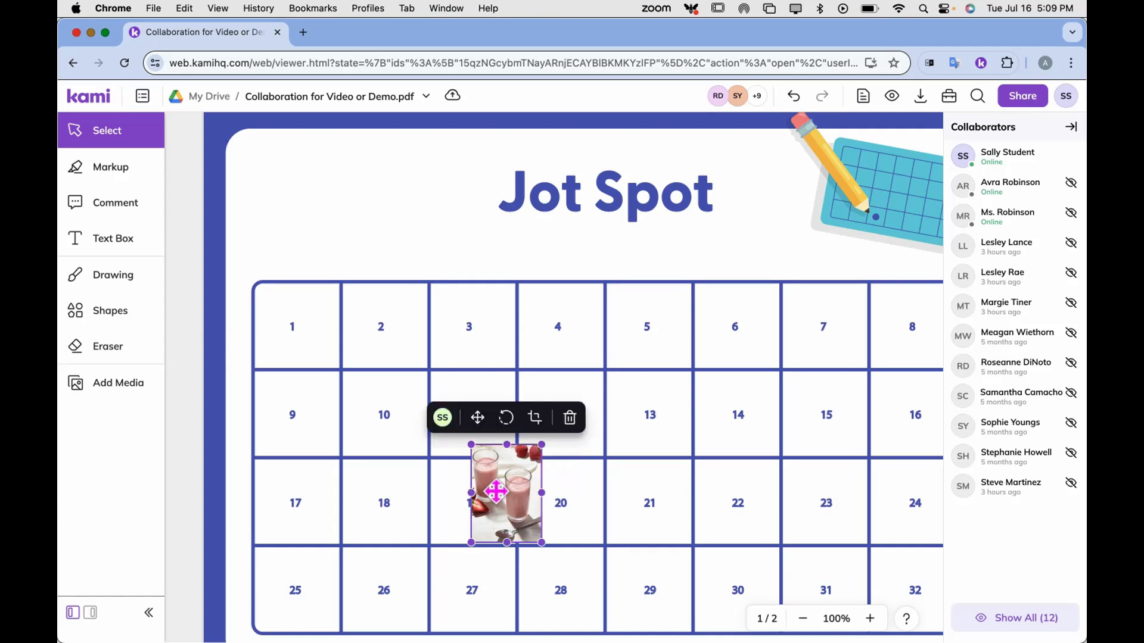
pyautogui.moveTo(495, 491); pyautogui.dragTo(285, 325)
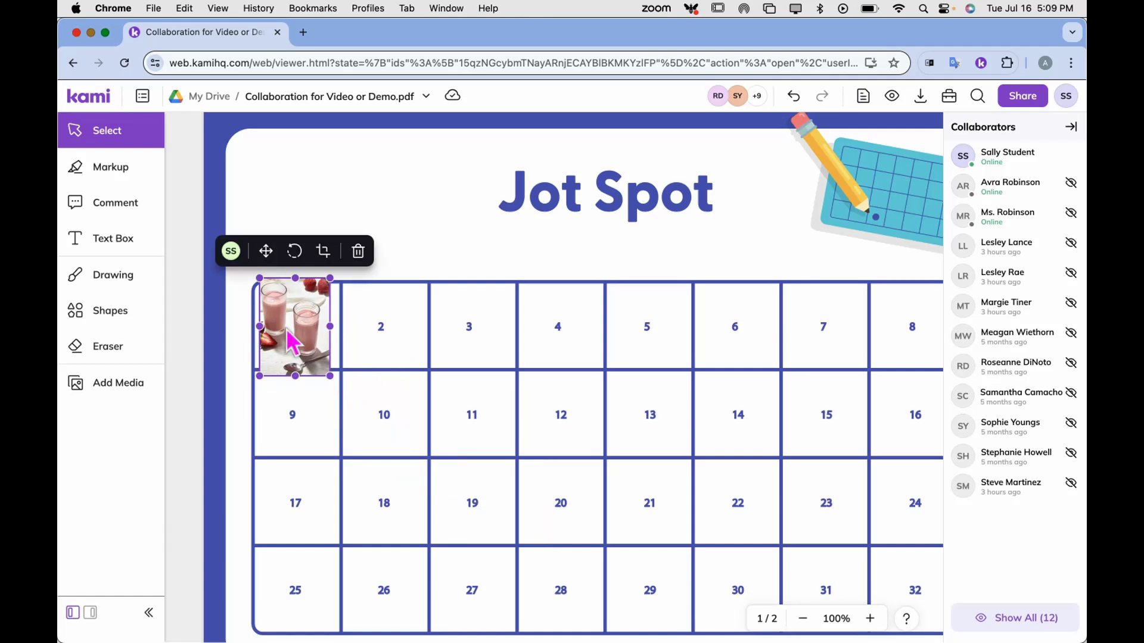
pyautogui.doubleClick(291, 343)
pyautogui.moveTo(296, 378); pyautogui.dragTo(296, 359)
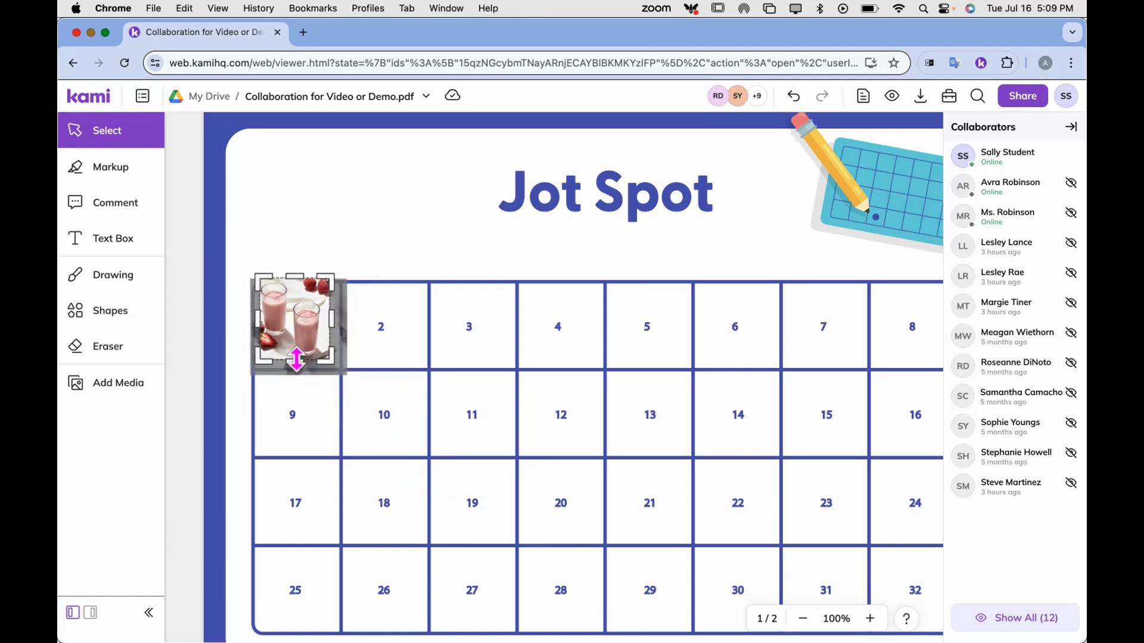
pyautogui.doubleClick(302, 325)
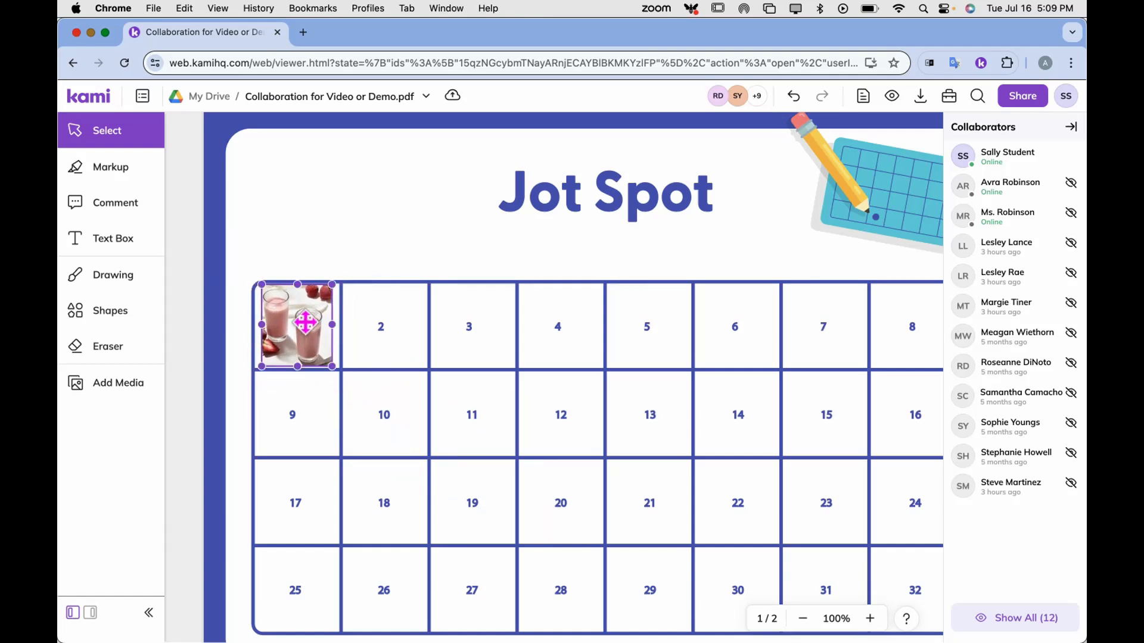
pyautogui.click(525, 309)
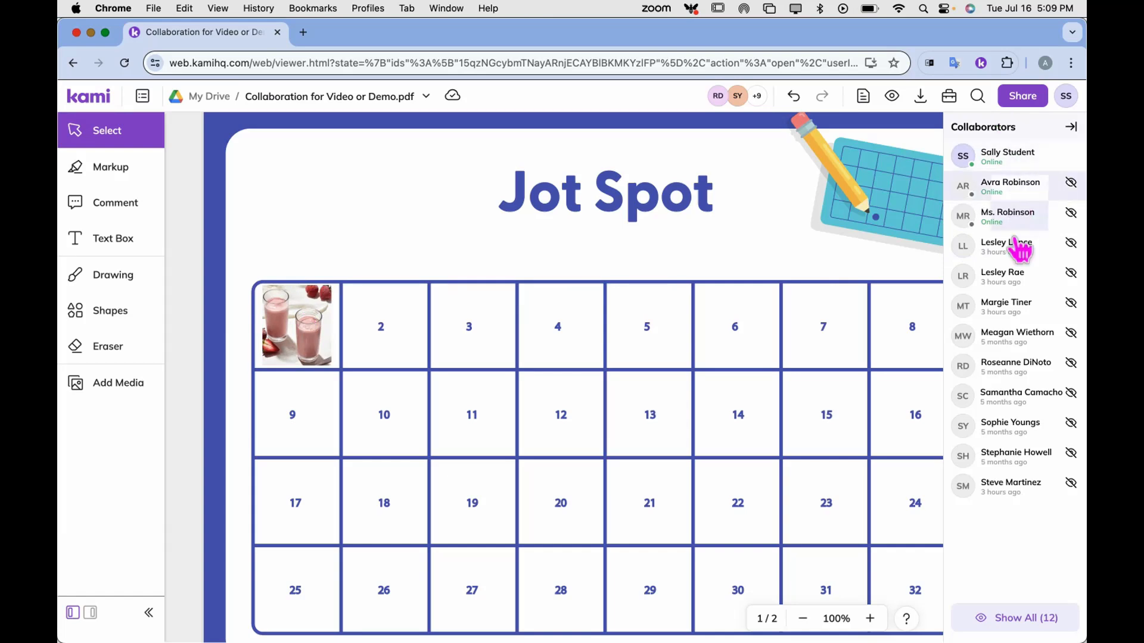
# Show all 12 collaborators' annotations again and close the Collaborators panel
pyautogui.click(1021, 620)
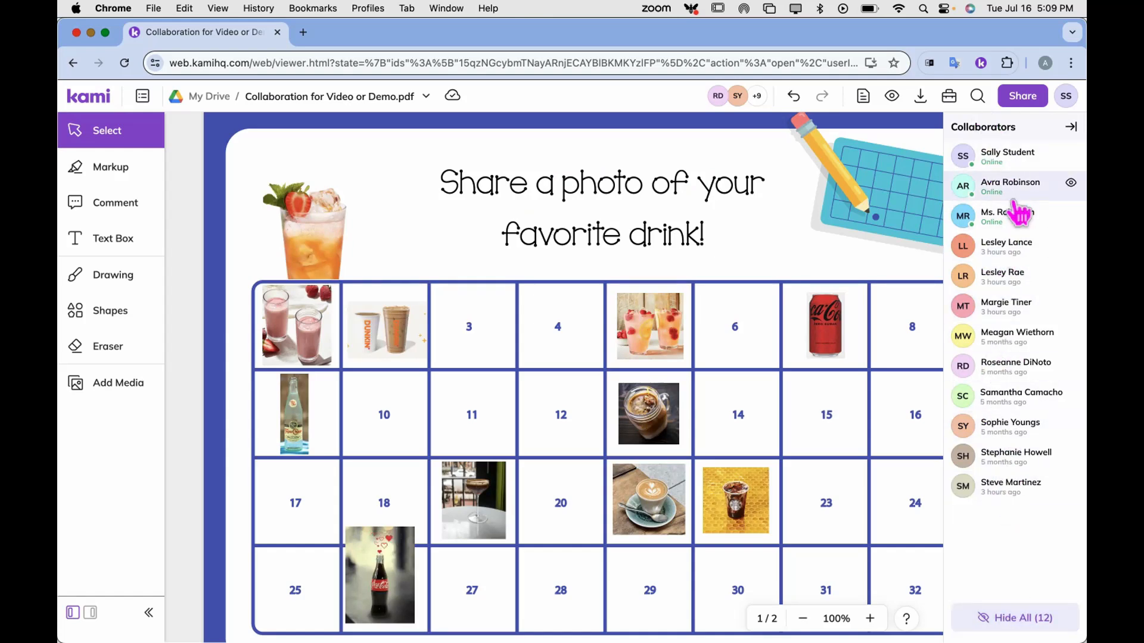
pyautogui.click(1071, 128)
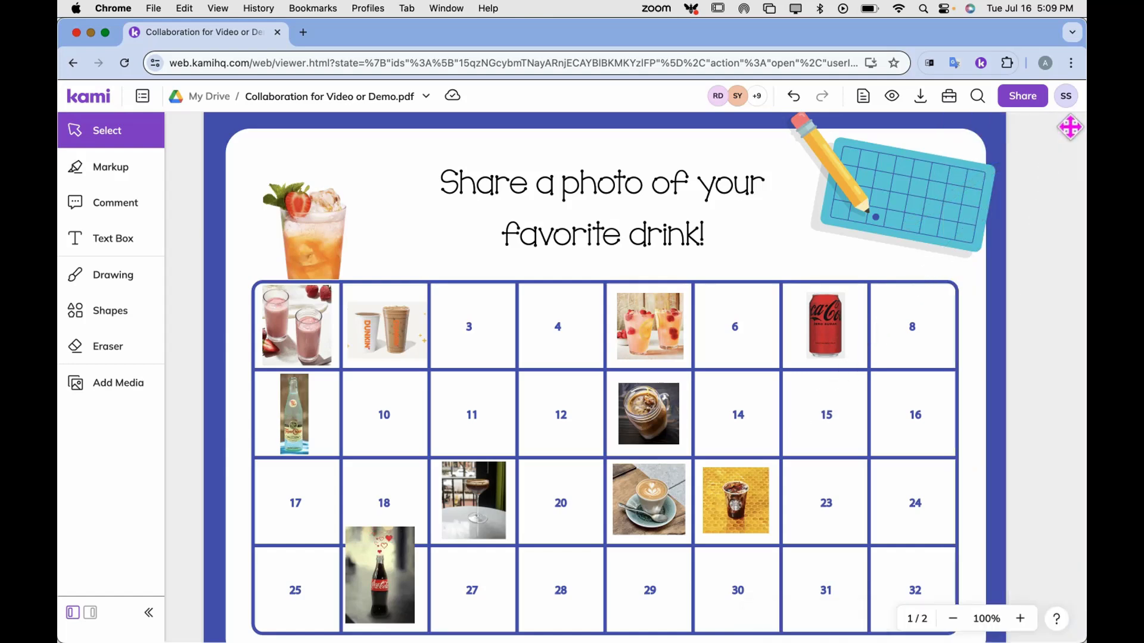
pyautogui.click(739, 98)
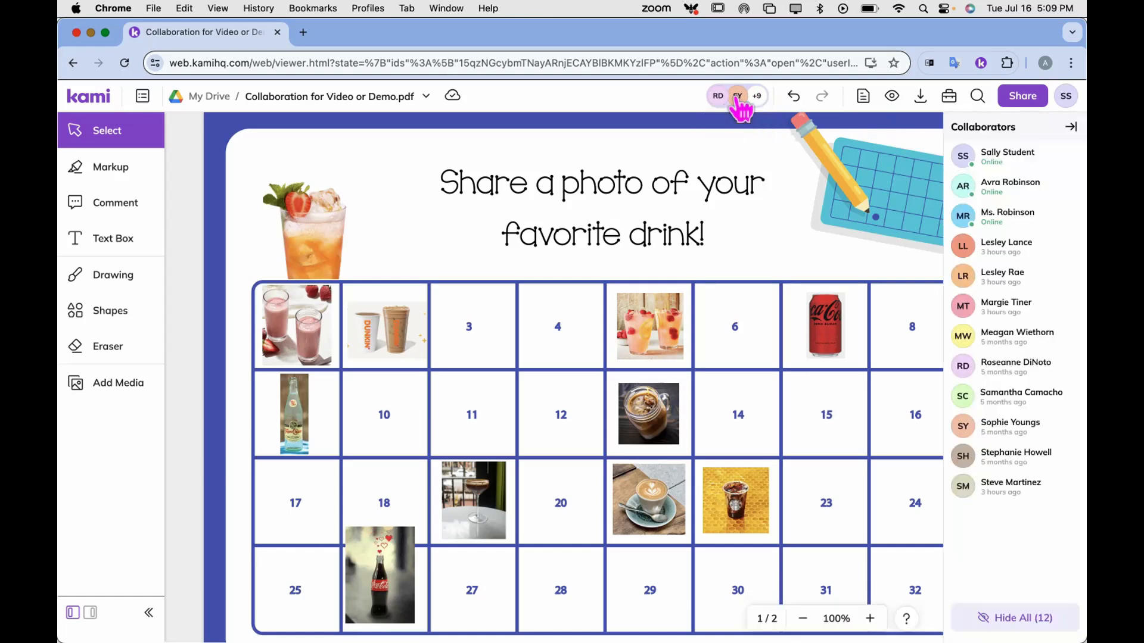
pyautogui.click(737, 100)
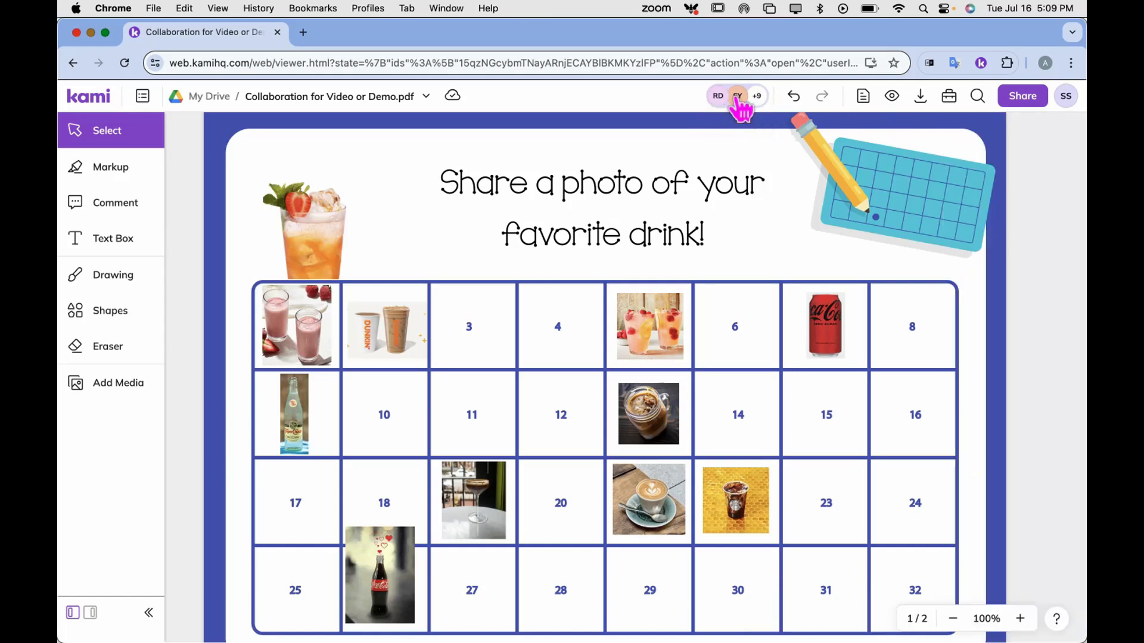
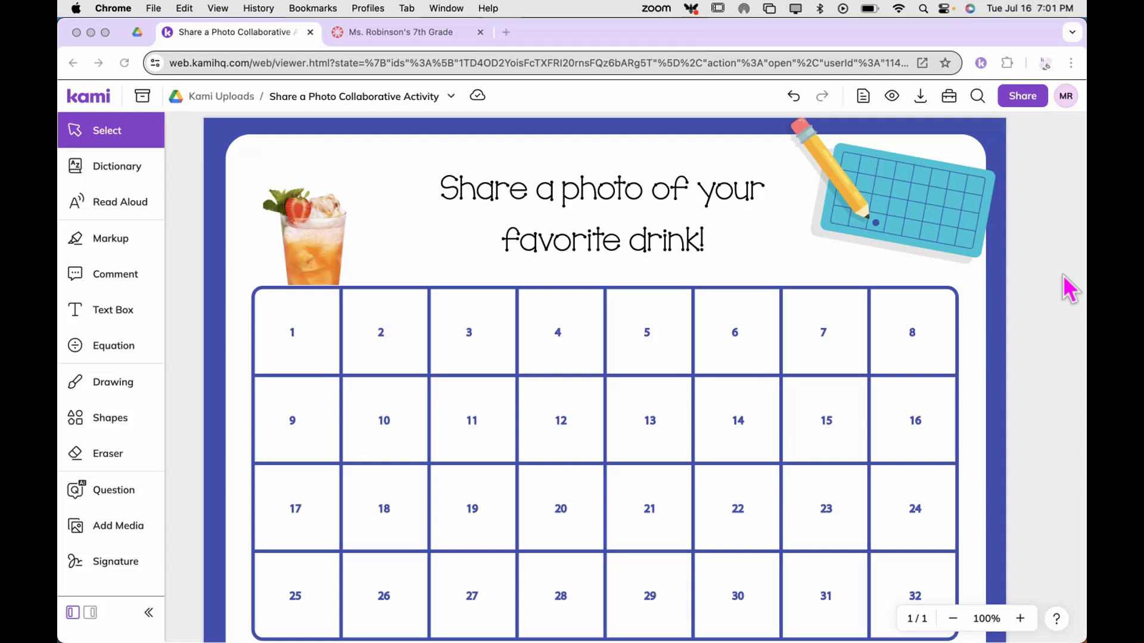
# Finish preparing the 32-box 'Share a photo of your favorite drink!' activity in Kami
pyautogui.click(1019, 96)
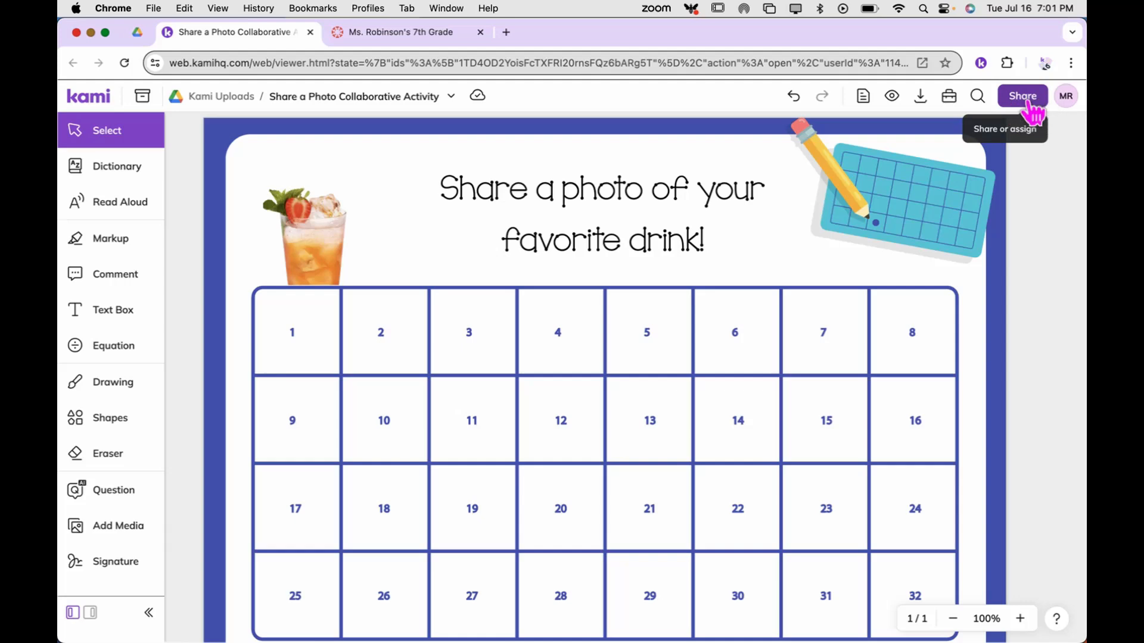
# Copy the activity's share link with Anyone with the link set to Editor, then switch to Canvas
pyautogui.click(1028, 102)
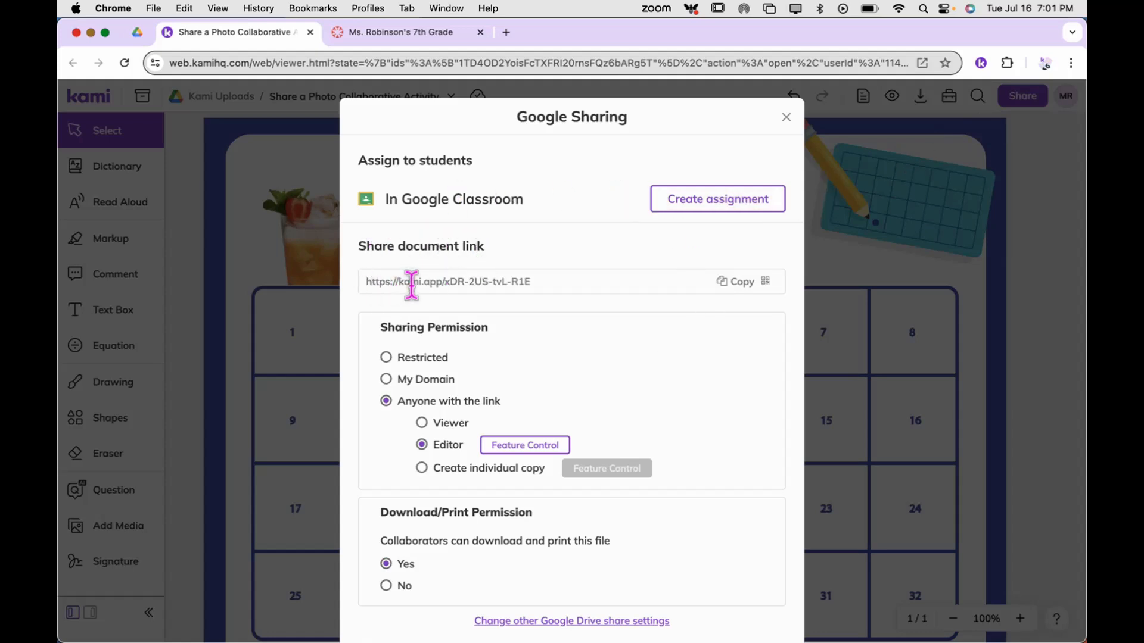
pyautogui.click(739, 286)
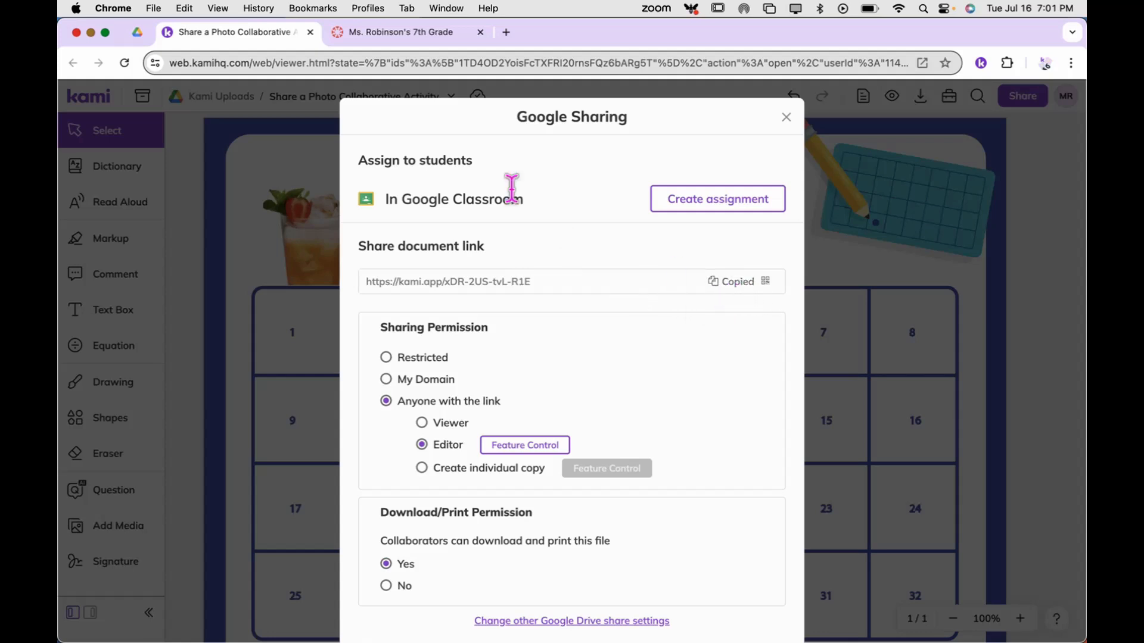
pyautogui.click(381, 39)
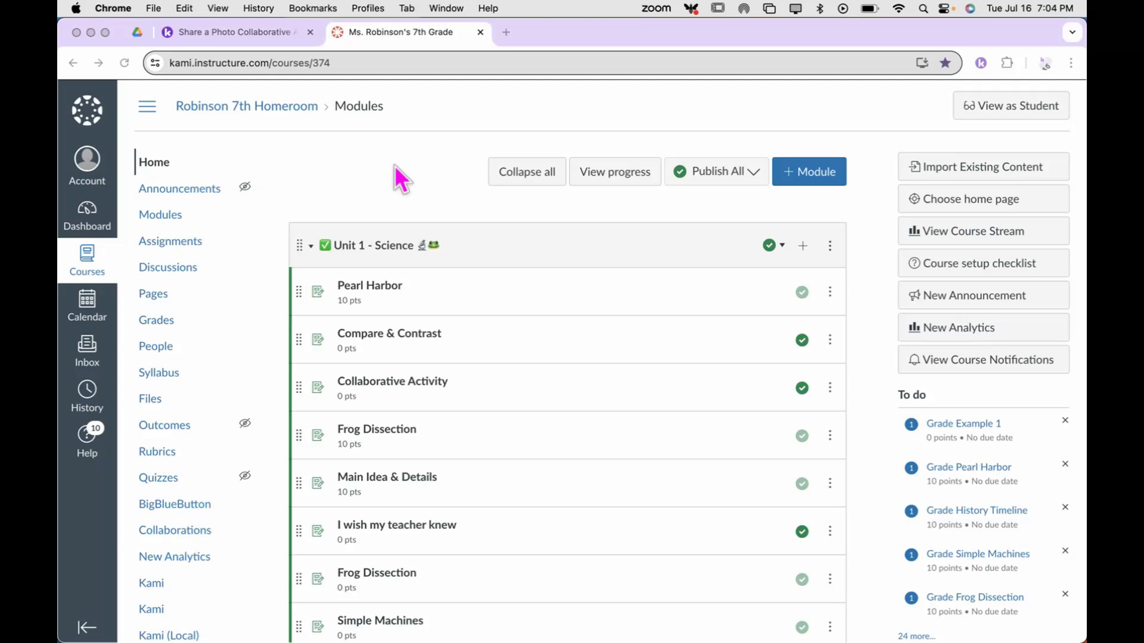
# Add a 'Collaboration' page reading 'Please click on this link to access our collaborative activity.' and select 'link'
pyautogui.click(150, 296)
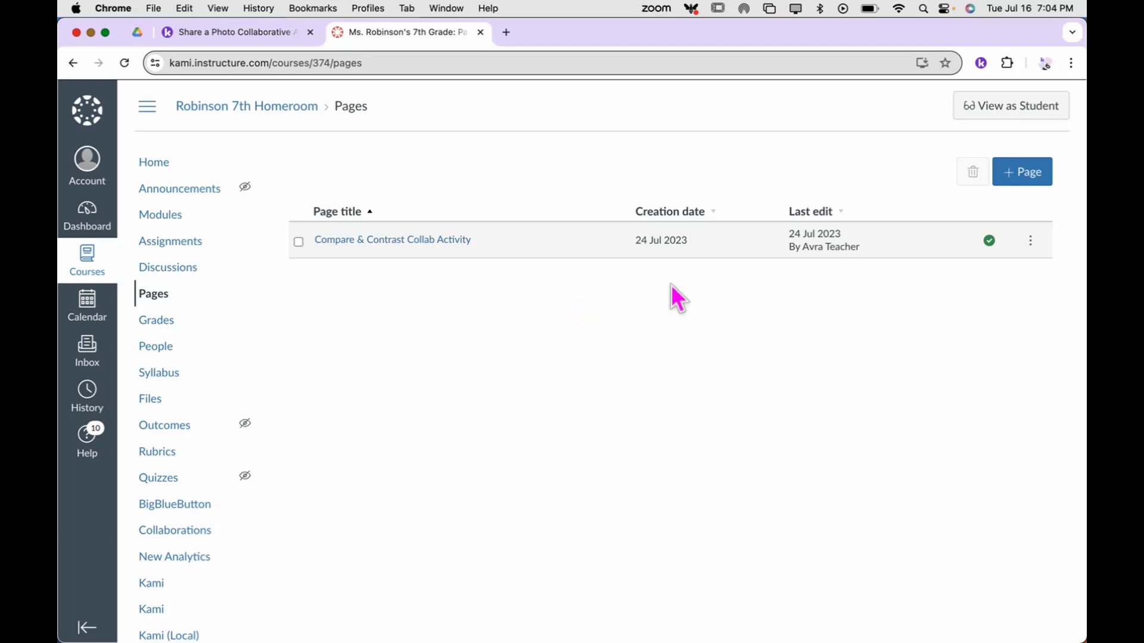
pyautogui.click(1025, 176)
pyautogui.click(498, 205)
pyautogui.write('Collaboration')
pyautogui.click(469, 324)
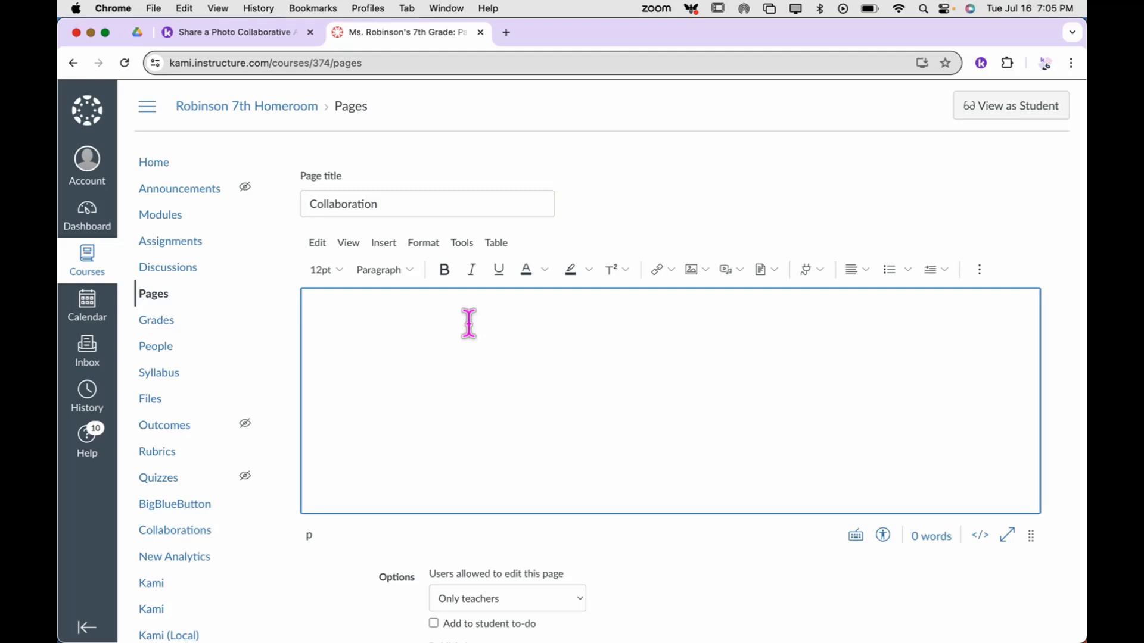
pyautogui.write('Please click on the')
pyautogui.press('BackSpace')
pyautogui.press('BackSpace')
pyautogui.write('is link to a')
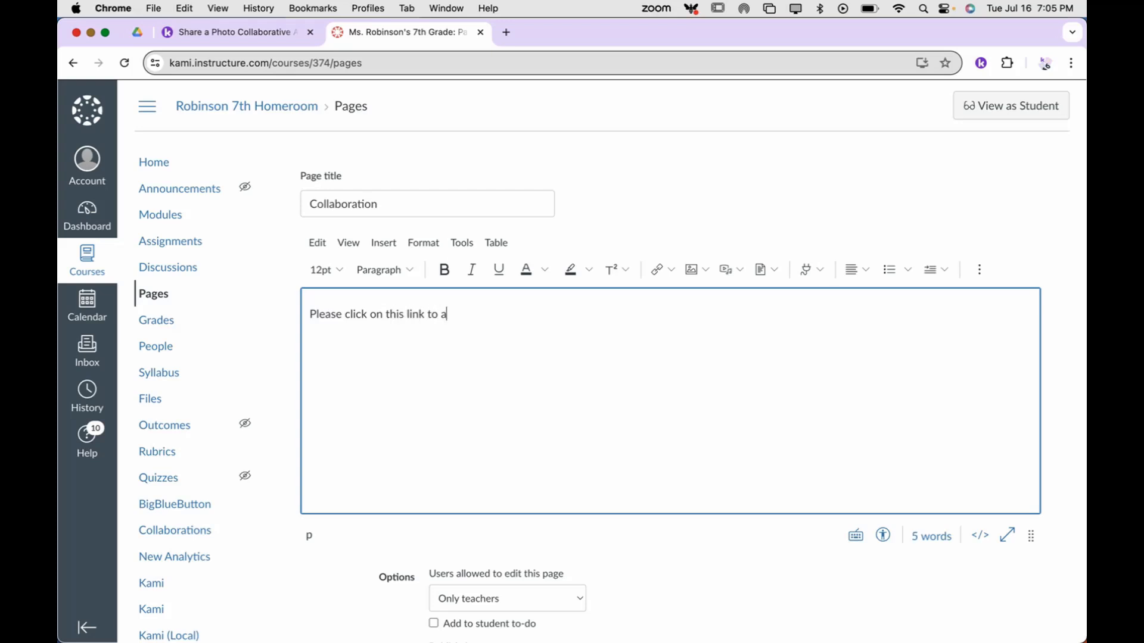
pyautogui.write('ccess our collaborative activity.')
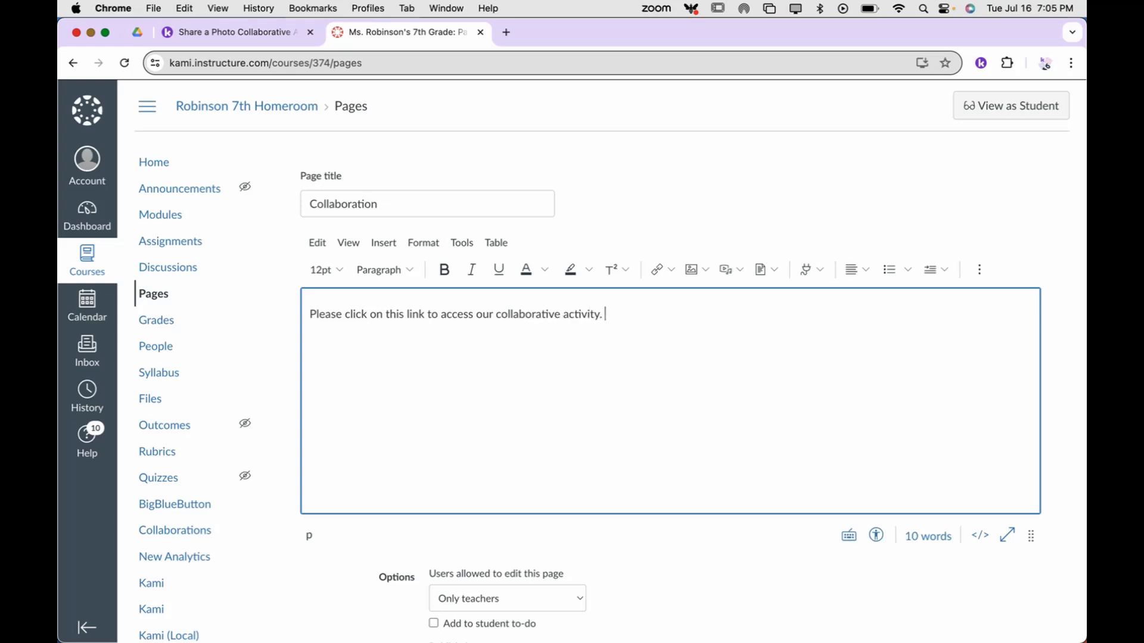
pyautogui.doubleClick(417, 314)
# Make 'link' an external link to the pasted Kami share URL, then save and publish the page
pyautogui.click(668, 270)
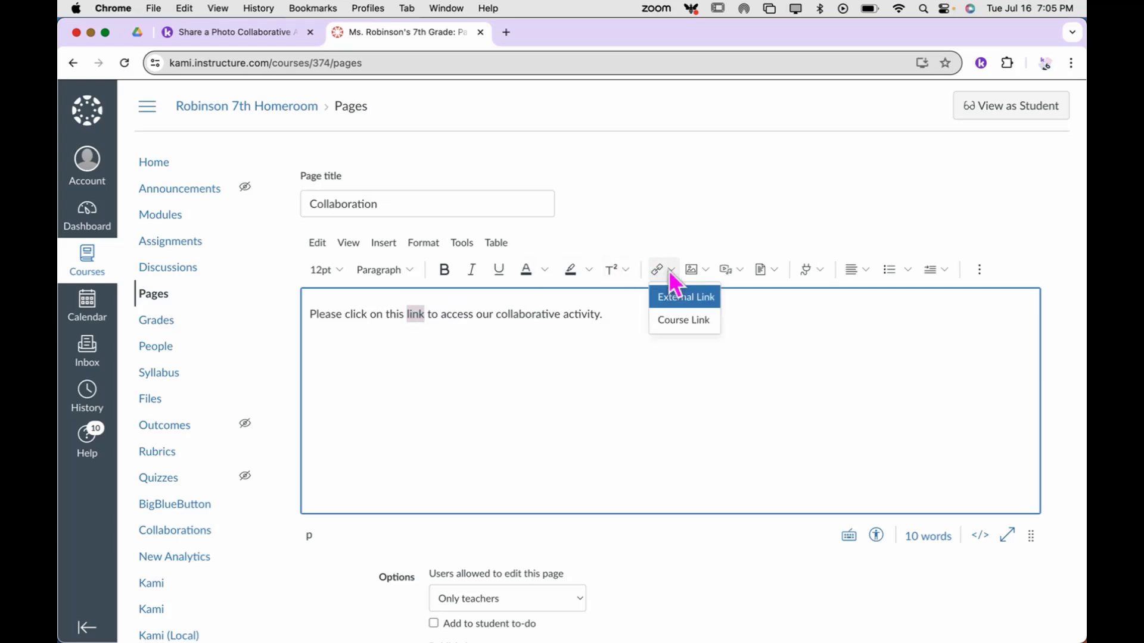
pyautogui.click(687, 301)
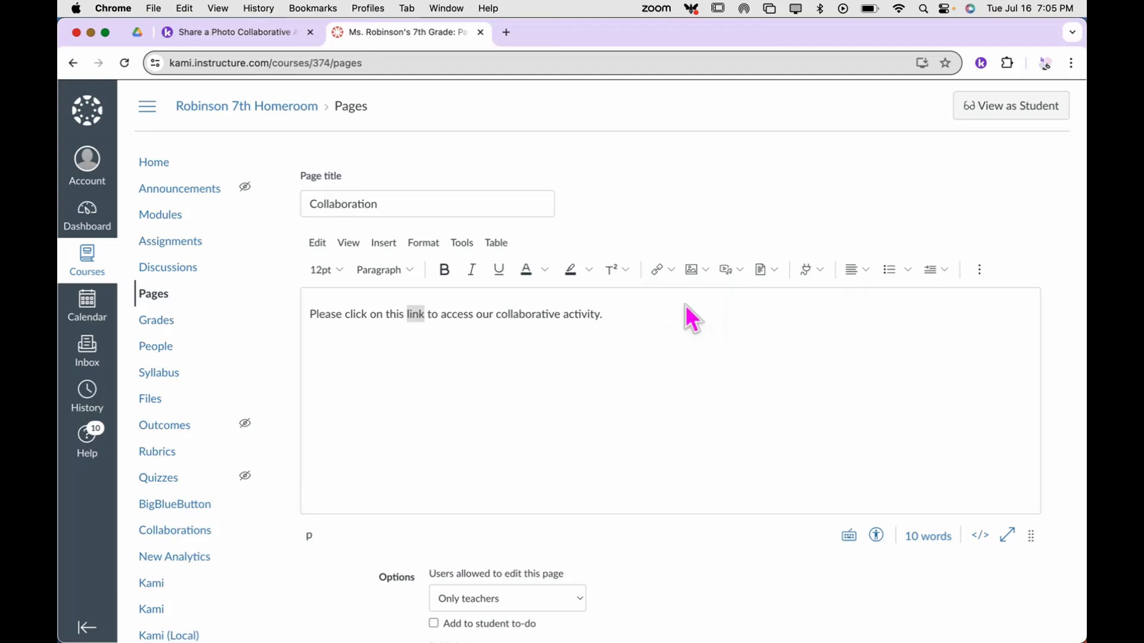
pyautogui.click(484, 398)
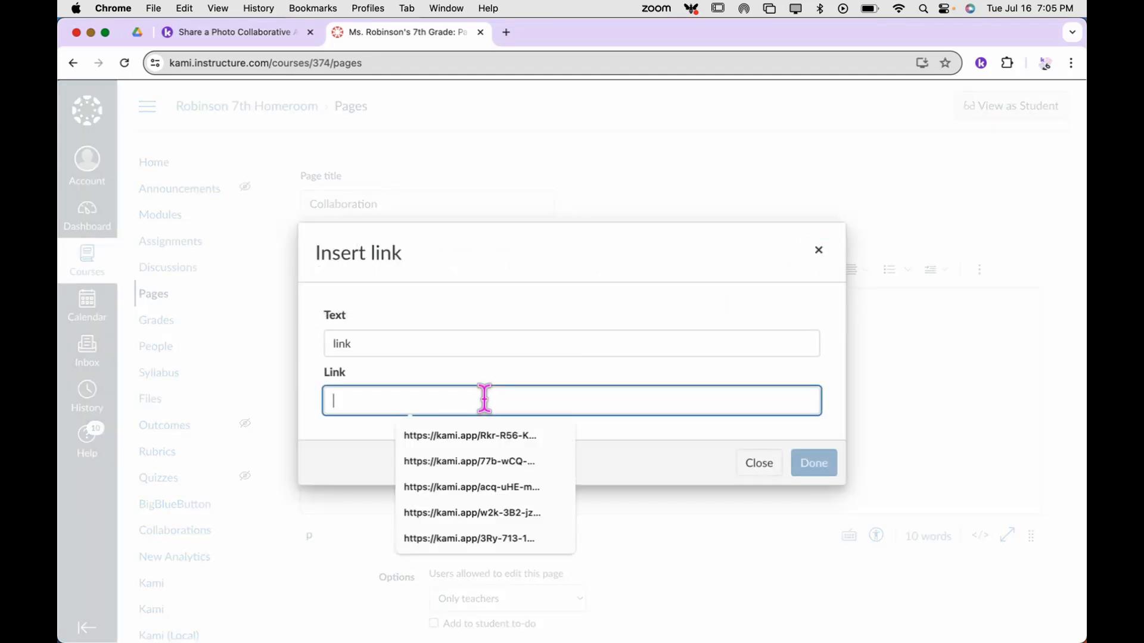
pyautogui.press('super+v')
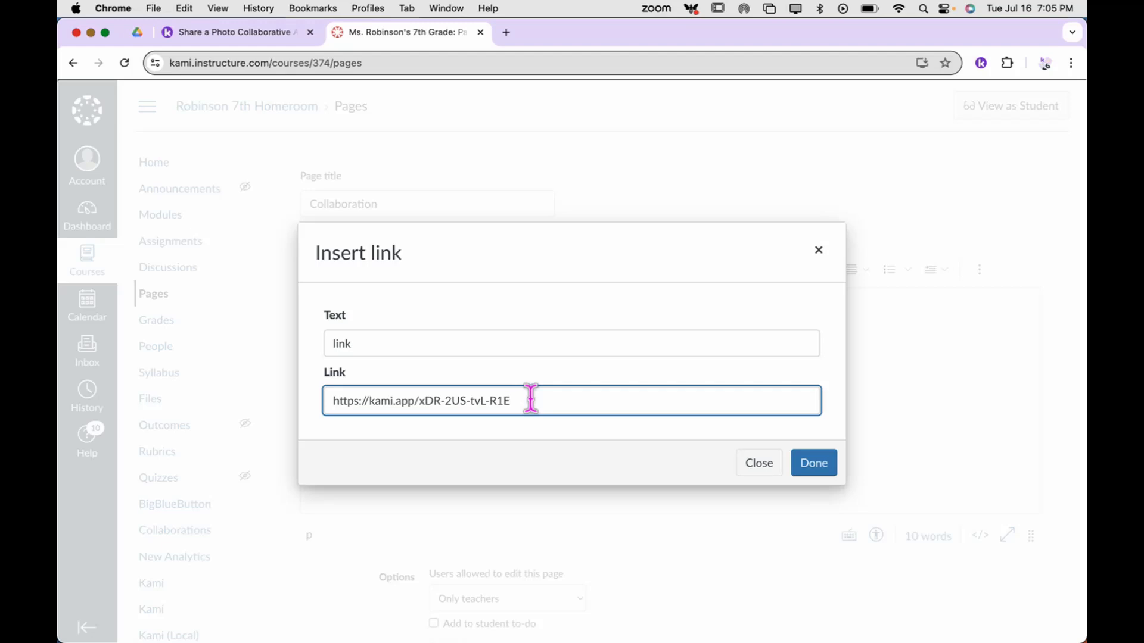
pyautogui.click(805, 464)
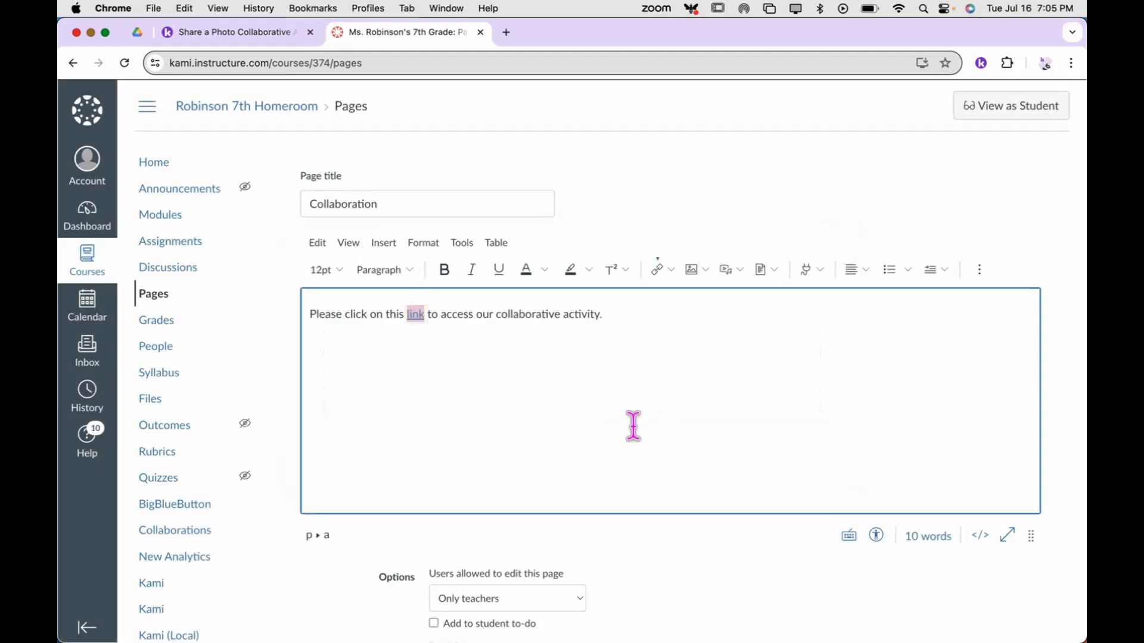
pyautogui.scroll(-5, 625, 332)
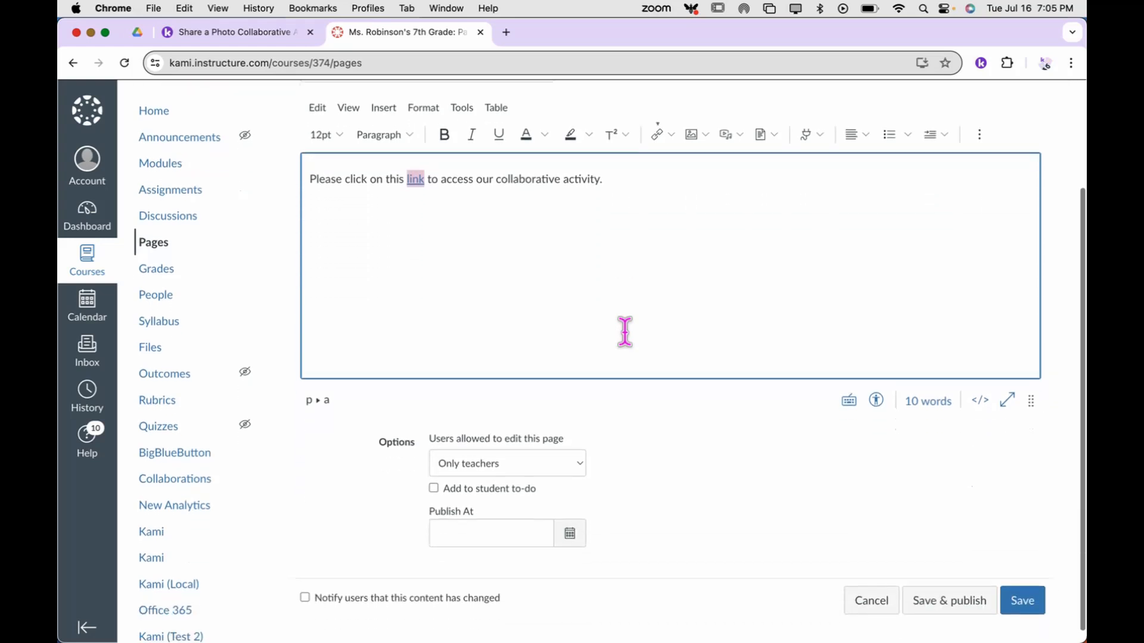
pyautogui.click(984, 592)
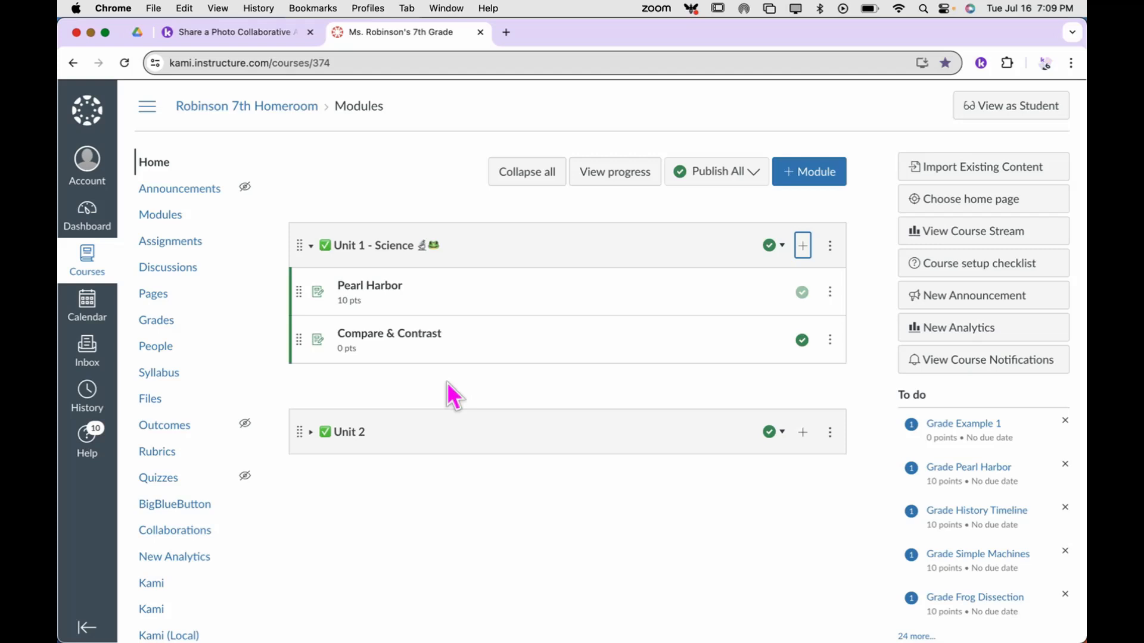
# Add an External URL item named 'Collaboration' with the pasted Kami link to Unit 1 - Science
pyautogui.click(803, 247)
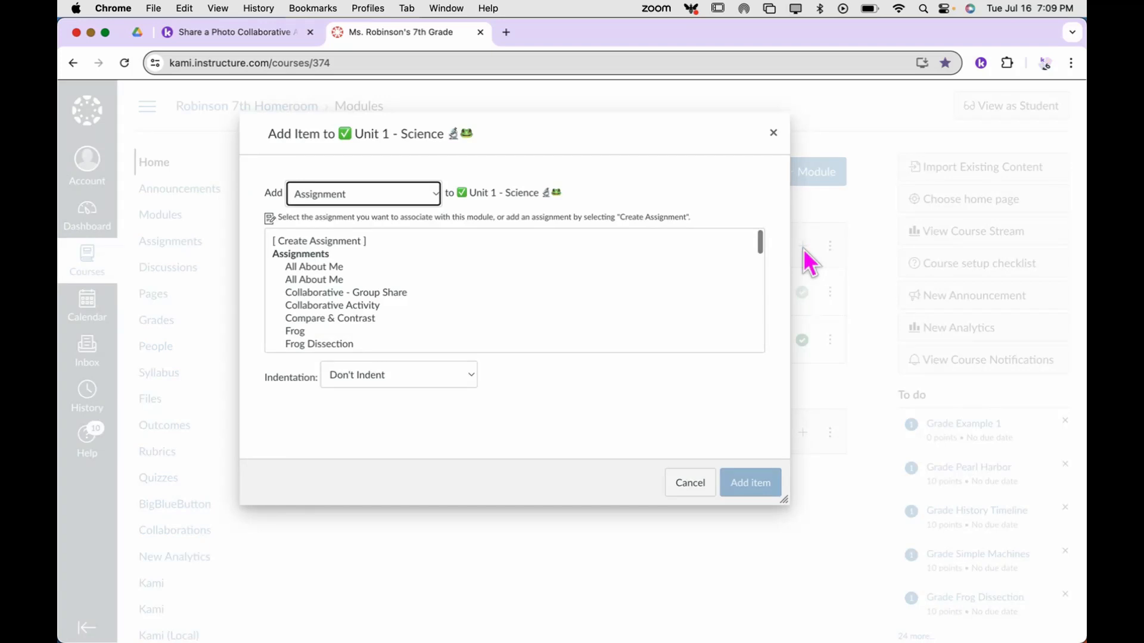
pyautogui.click(434, 203)
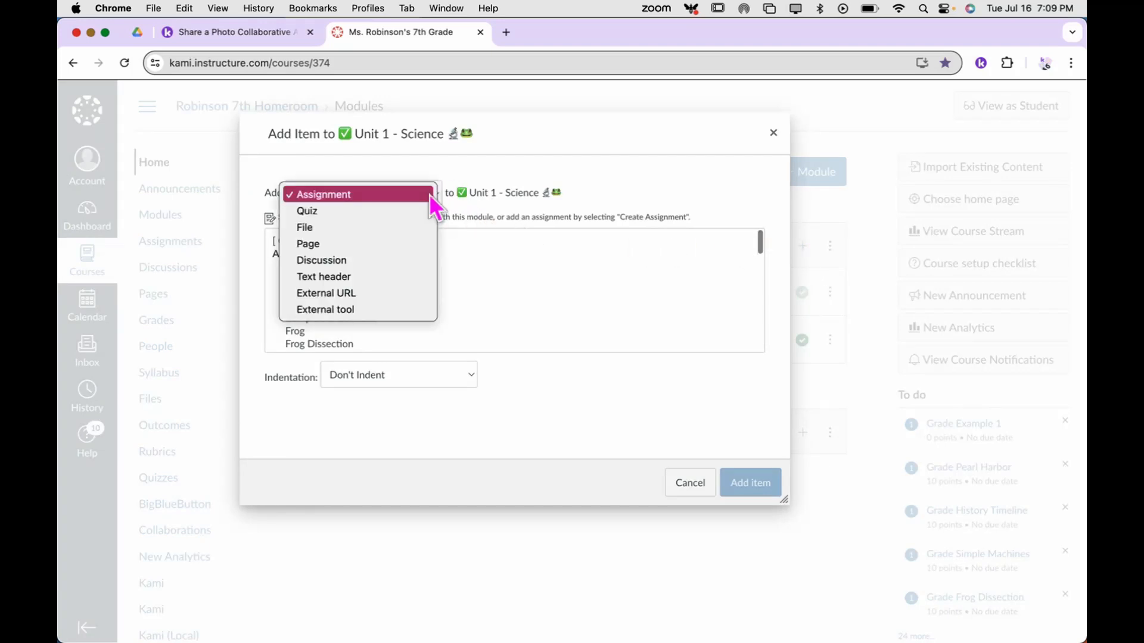
pyautogui.click(394, 294)
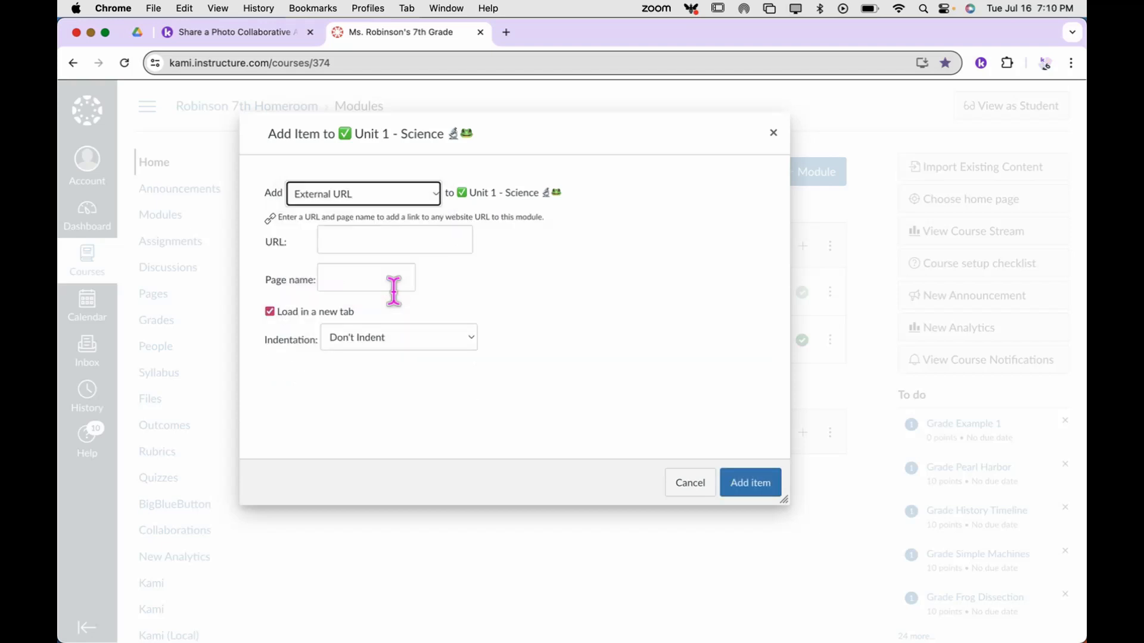
pyautogui.click(376, 239)
pyautogui.press('super+v')
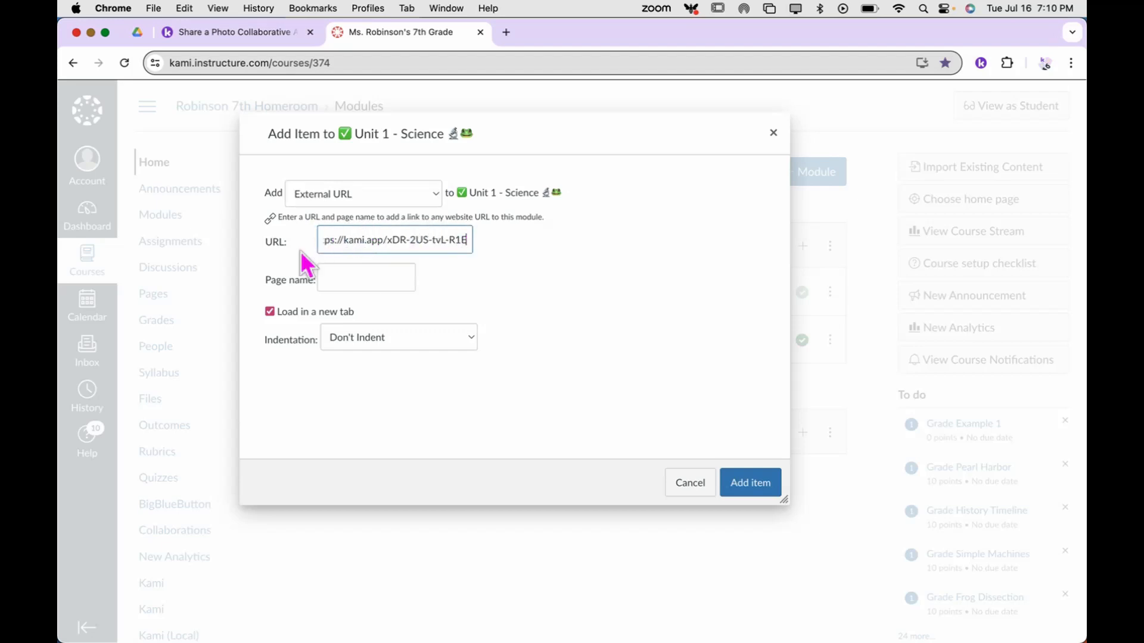
pyautogui.click(378, 276)
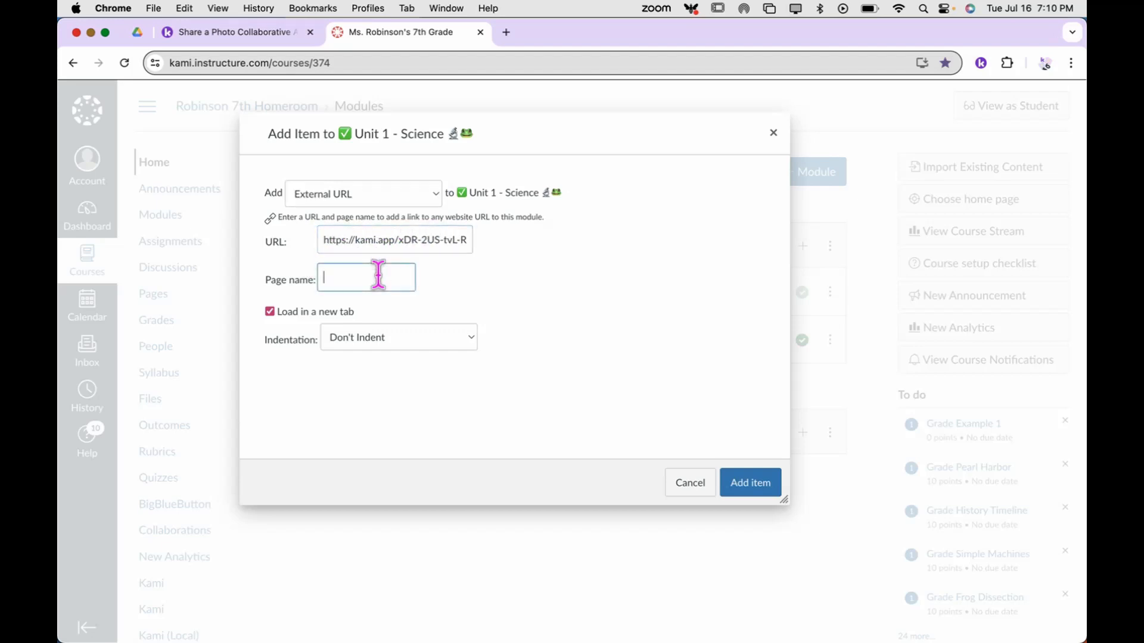
pyautogui.write('Collaboration')
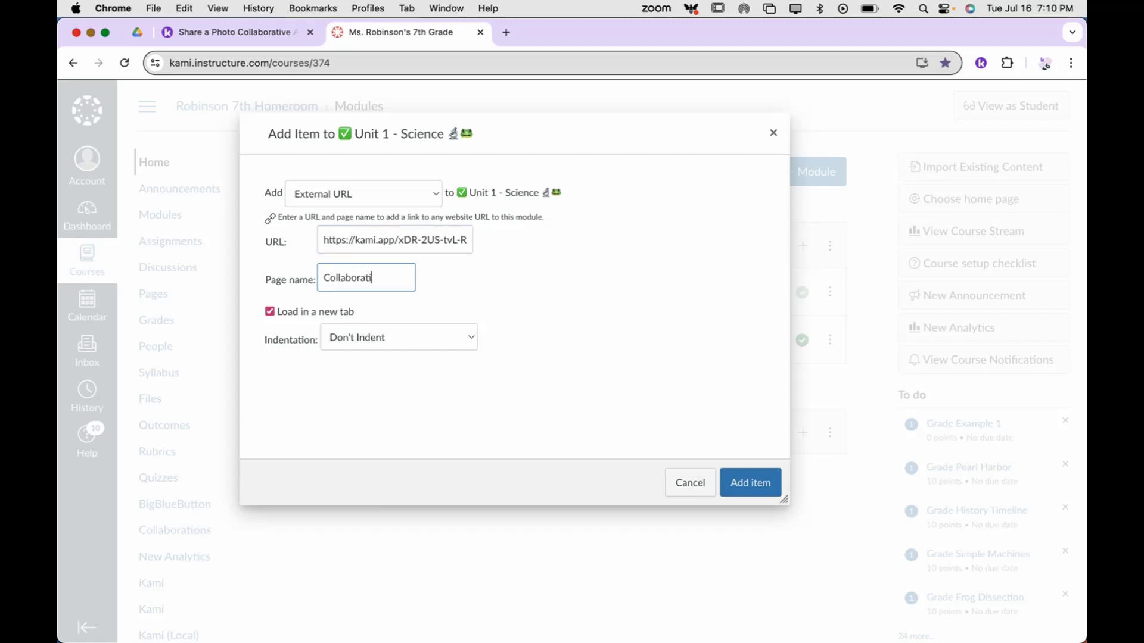
pyautogui.click(766, 486)
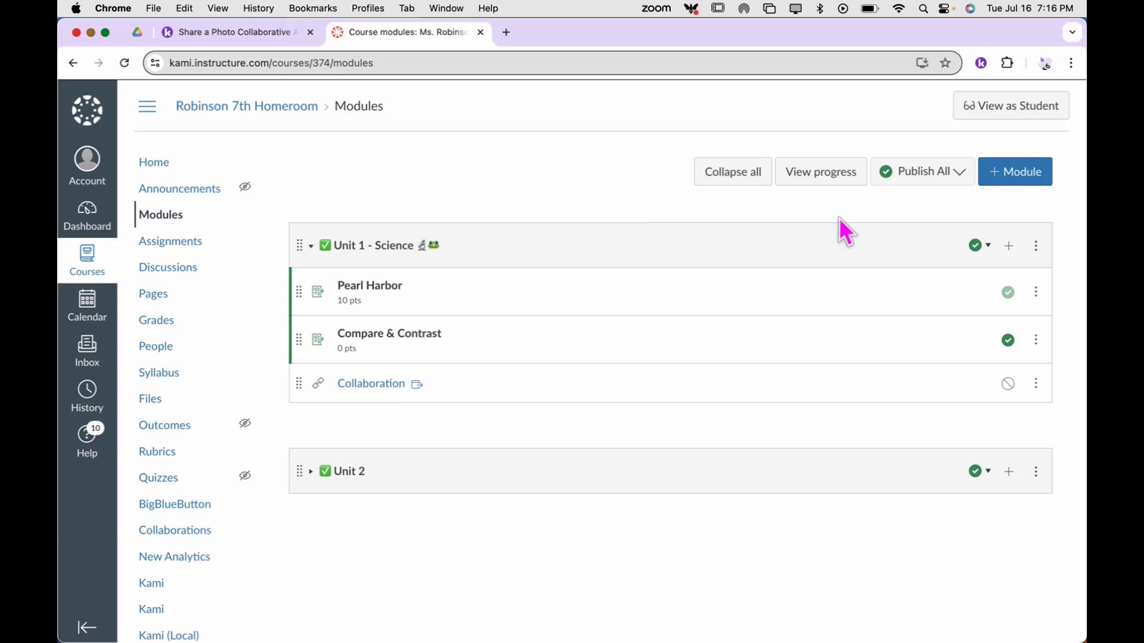
# Cancel a second Unit 1 add-item dialog, then start a new assignment from the Assignments list
pyautogui.click(1008, 246)
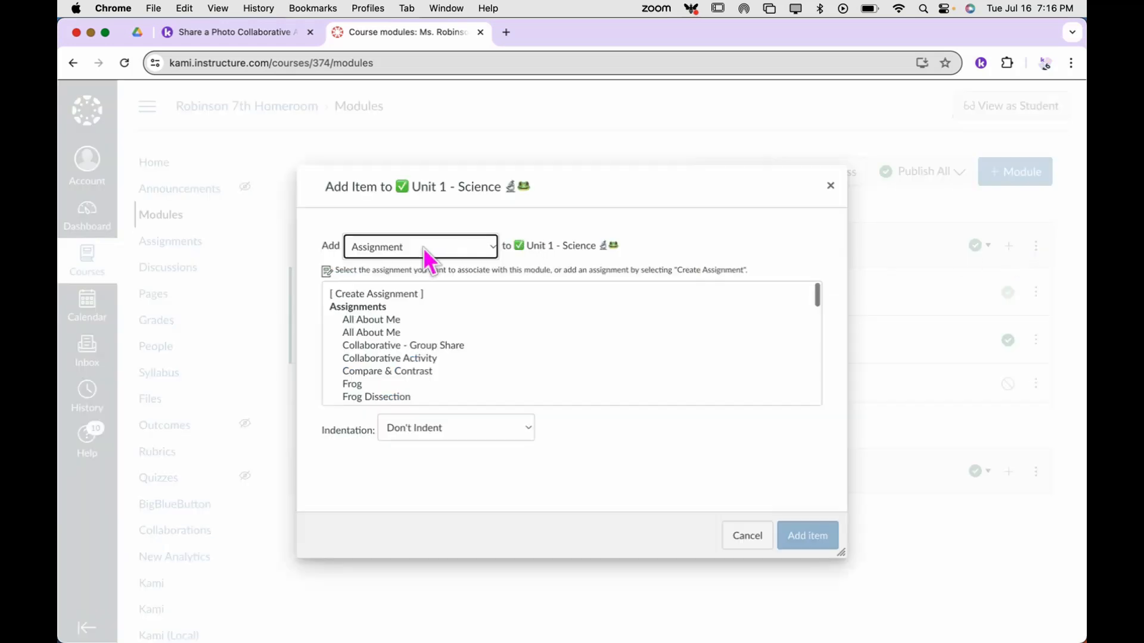
pyautogui.click(750, 536)
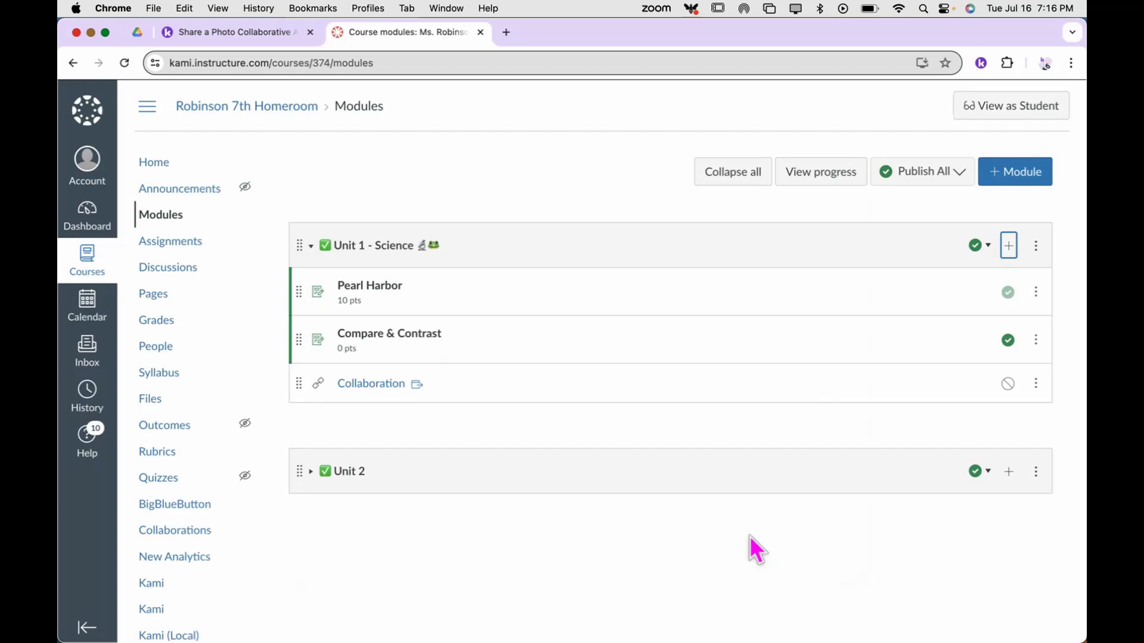
pyautogui.click(168, 244)
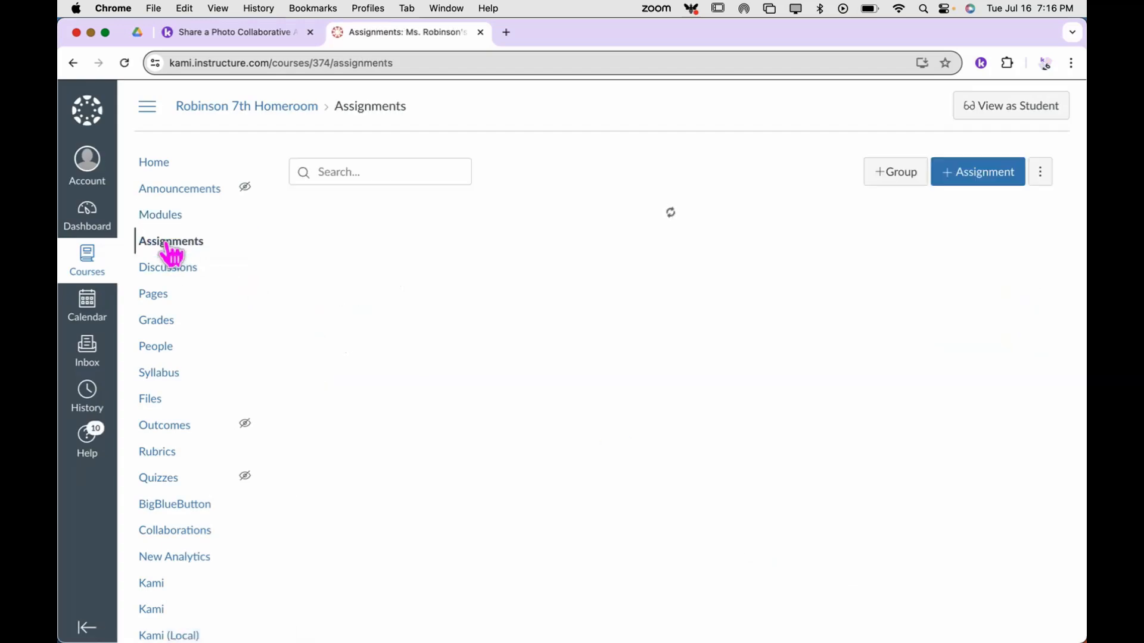
pyautogui.click(983, 177)
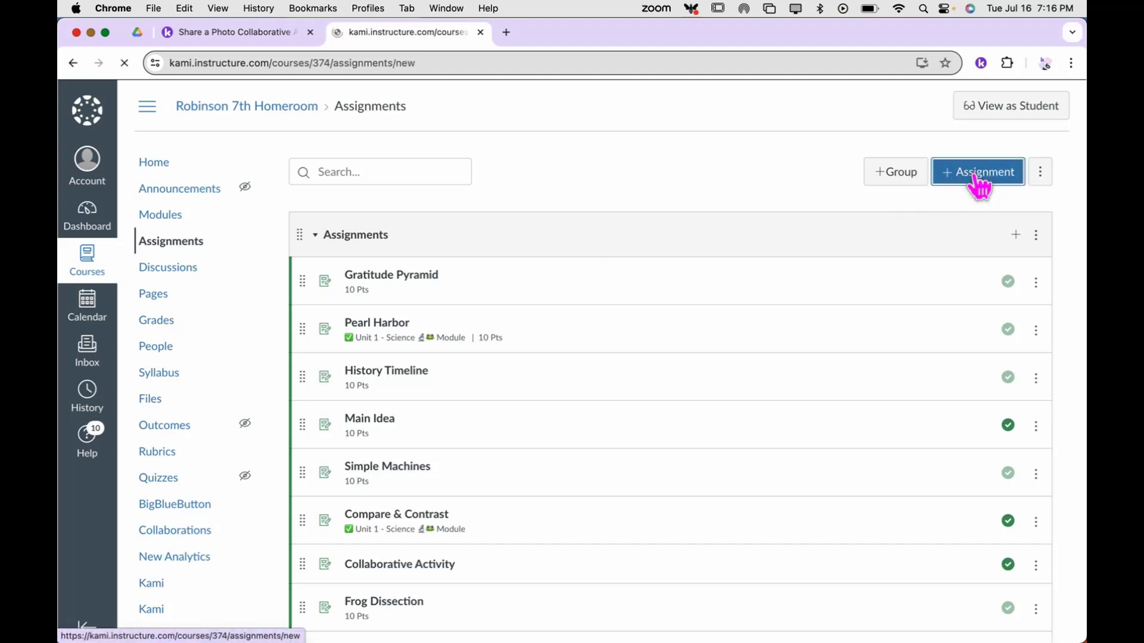
# Name the assignment 'Collaborative - Group Share', describe it 'Please click here to access the collaborative activity.', and select 'here'
pyautogui.click(576, 241)
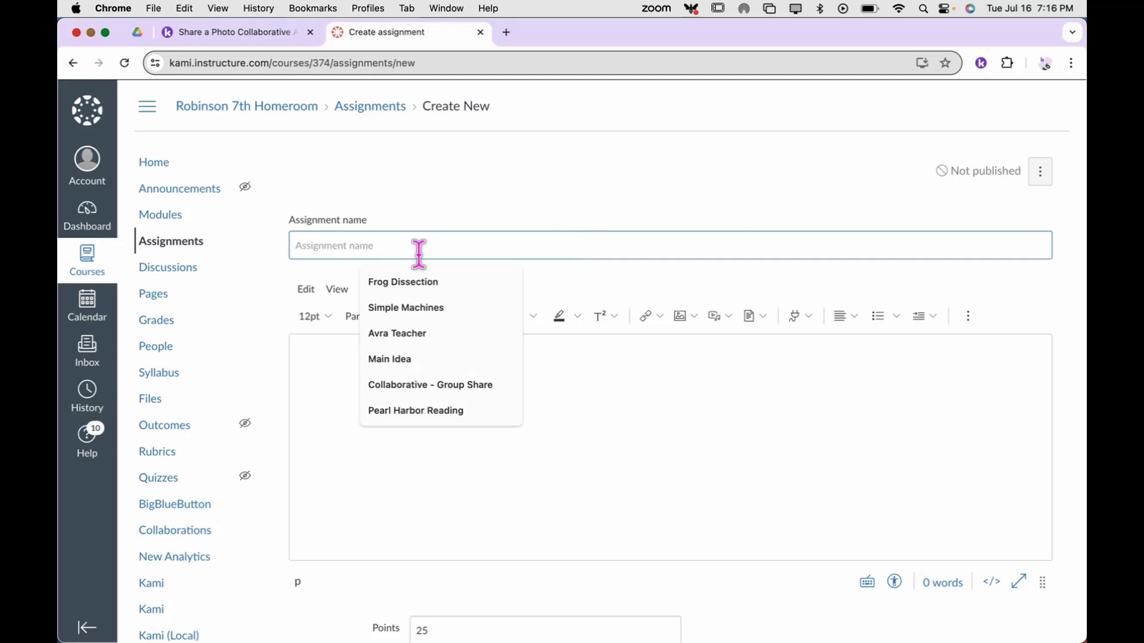
pyautogui.click(411, 385)
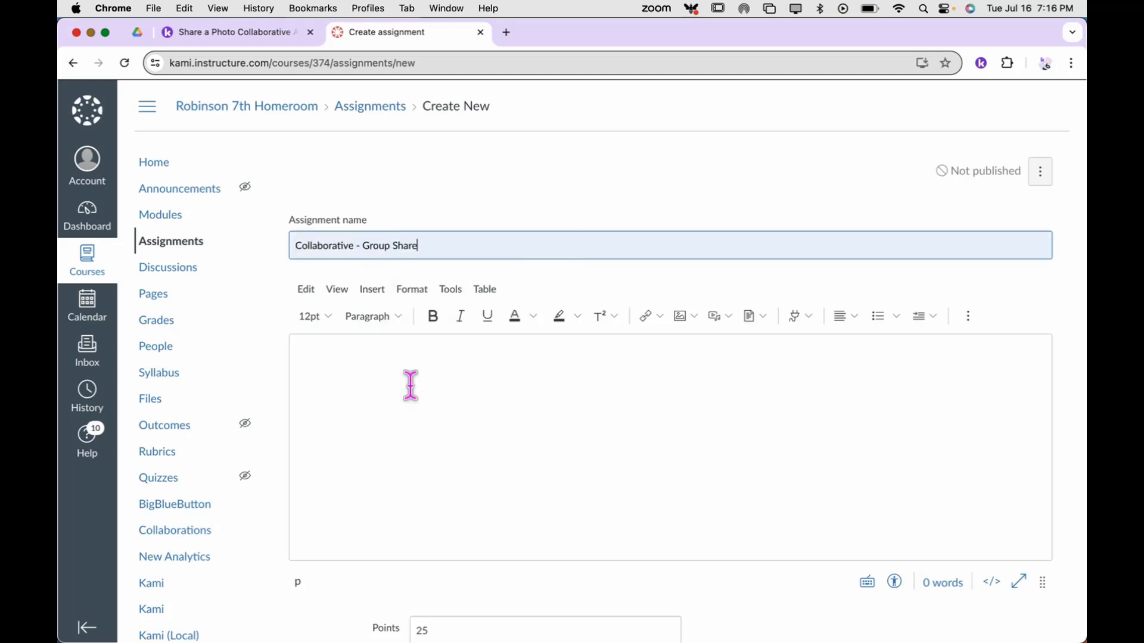
pyautogui.click(348, 372)
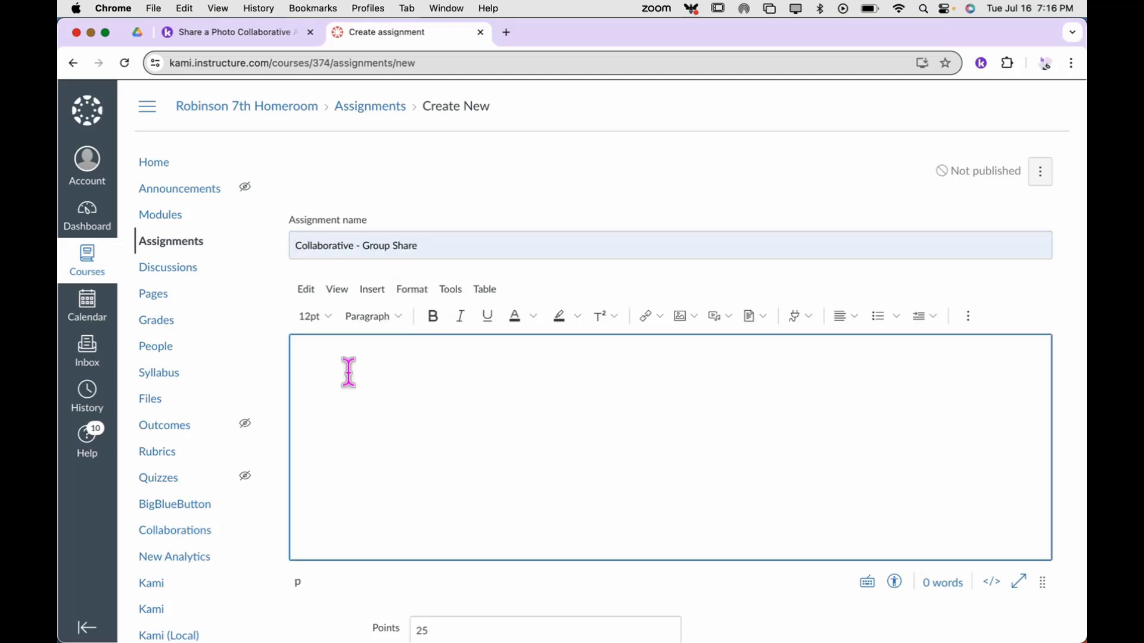
pyautogui.write('Please click here to access the collaborative activity.')
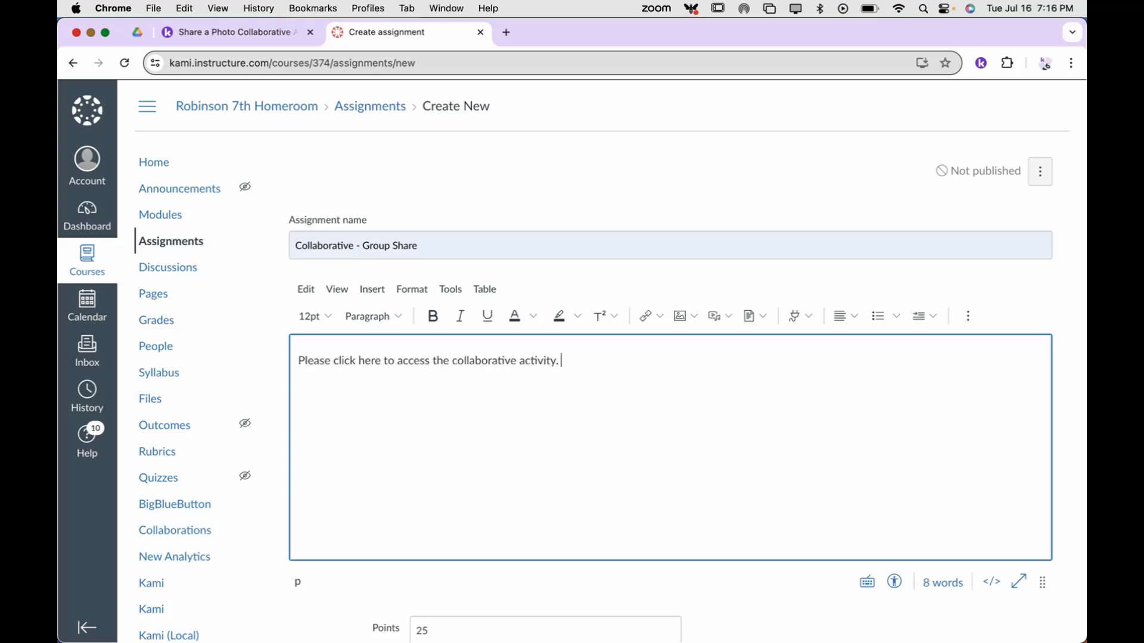
pyautogui.doubleClick(369, 361)
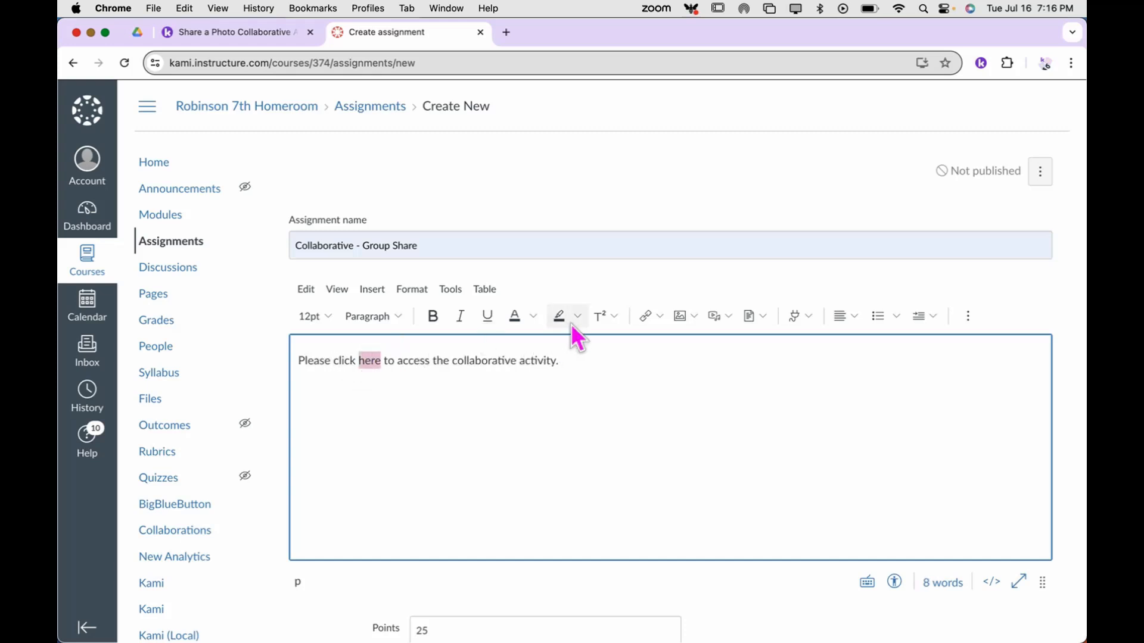
pyautogui.click(661, 318)
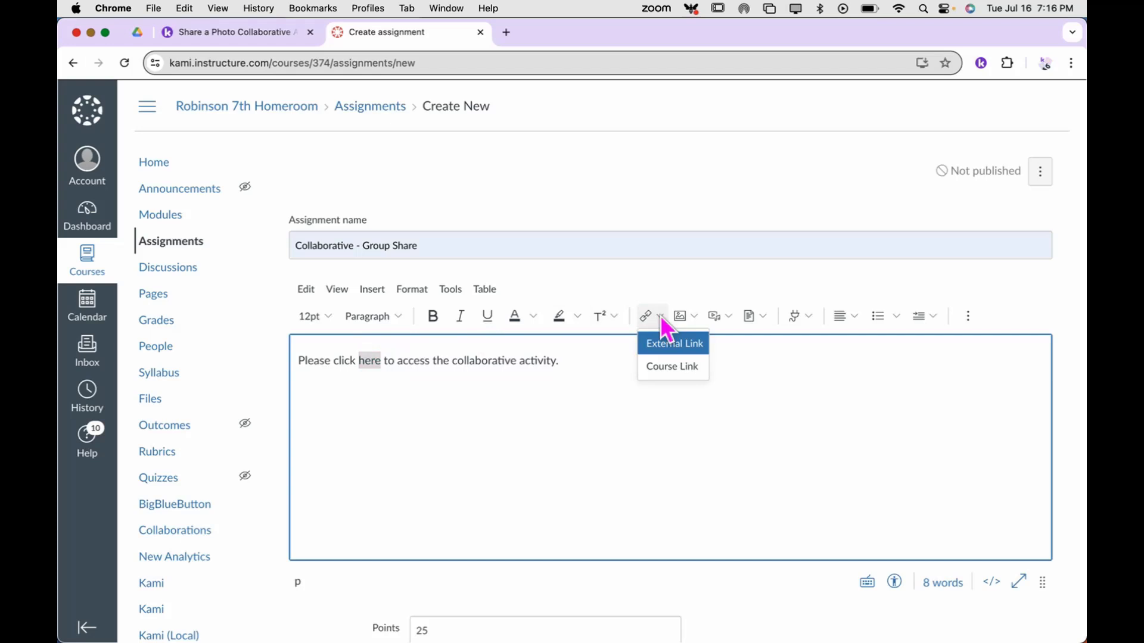
# Link the word 'here' to the pasted Kami share URL as an external link
pyautogui.click(670, 349)
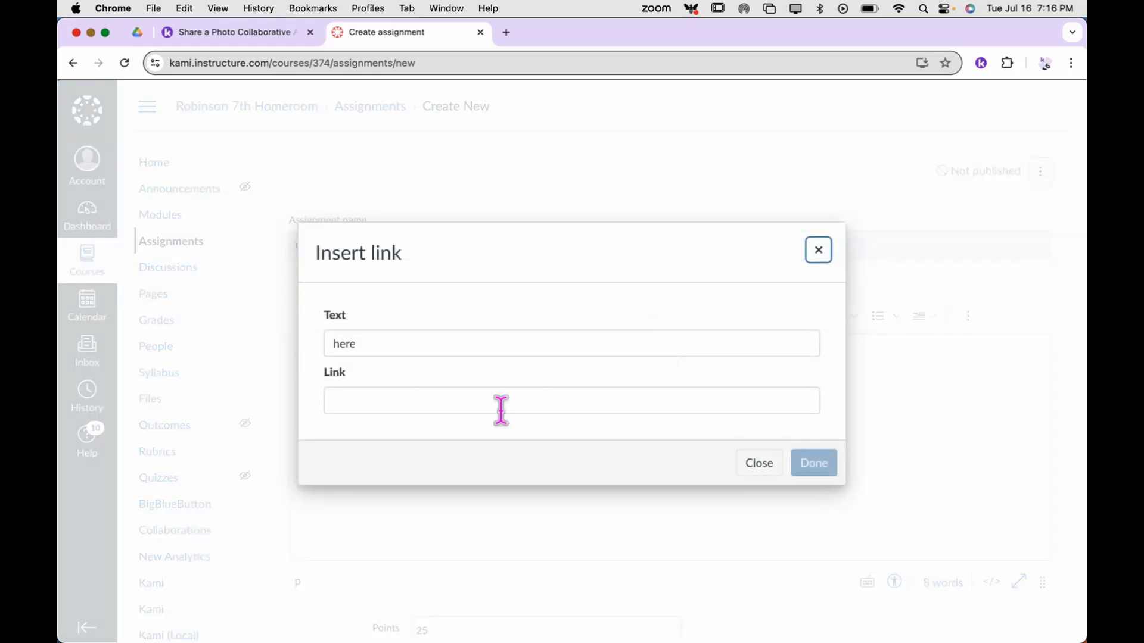
pyautogui.click(485, 400)
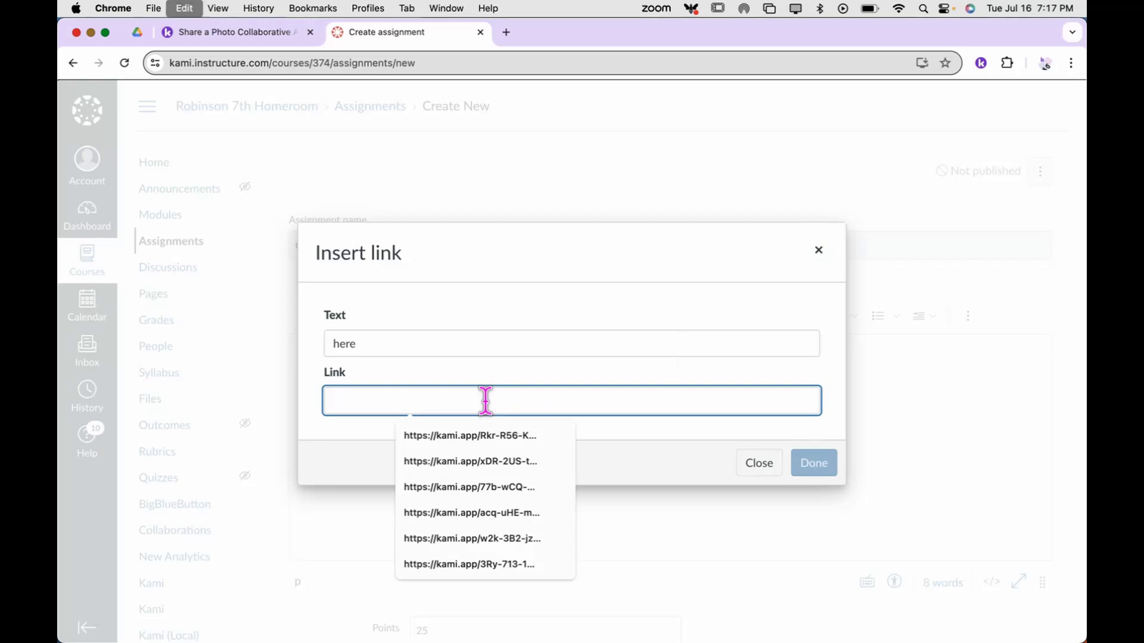
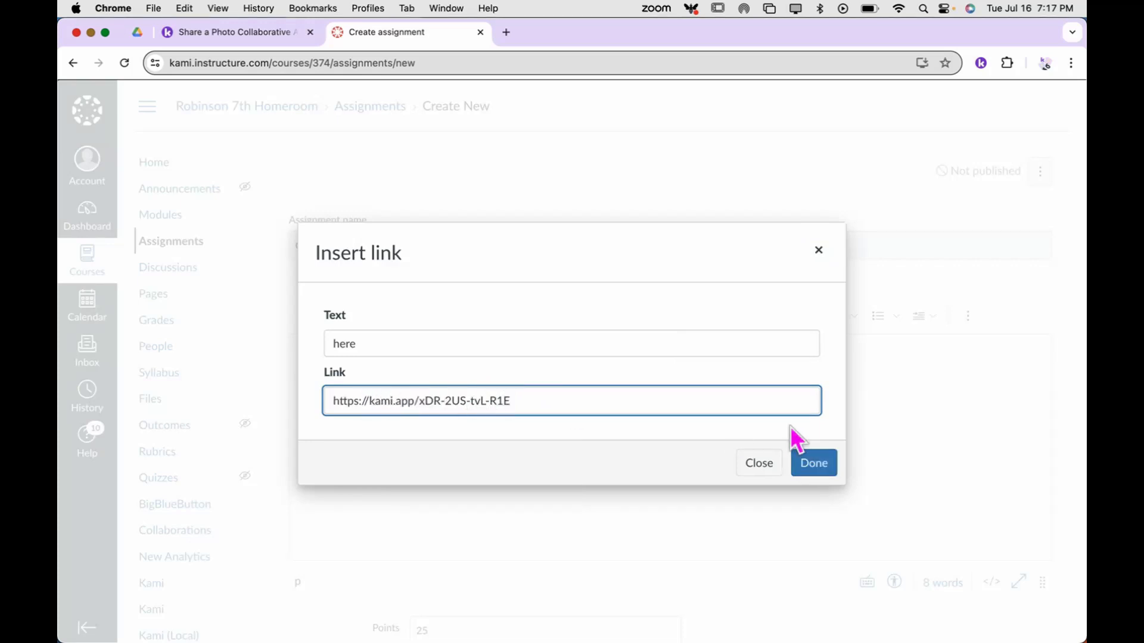
pyautogui.click(817, 468)
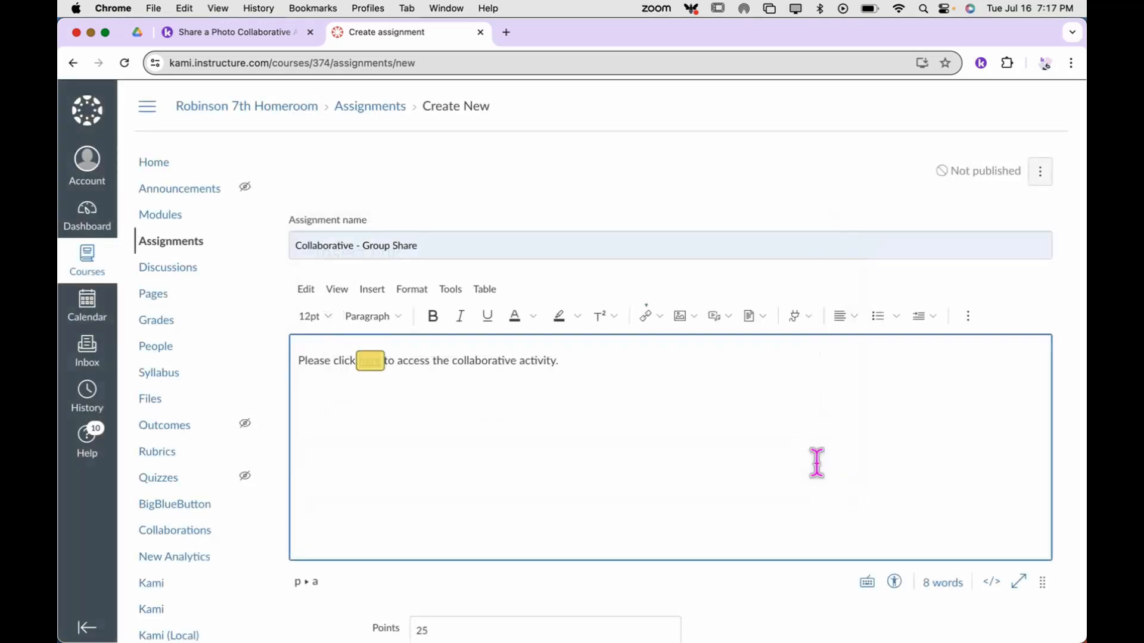
# Set the submission type to No submission and save and publish the assignment
pyautogui.scroll(-4, 815, 466)
pyautogui.scroll(-3, 815, 466)
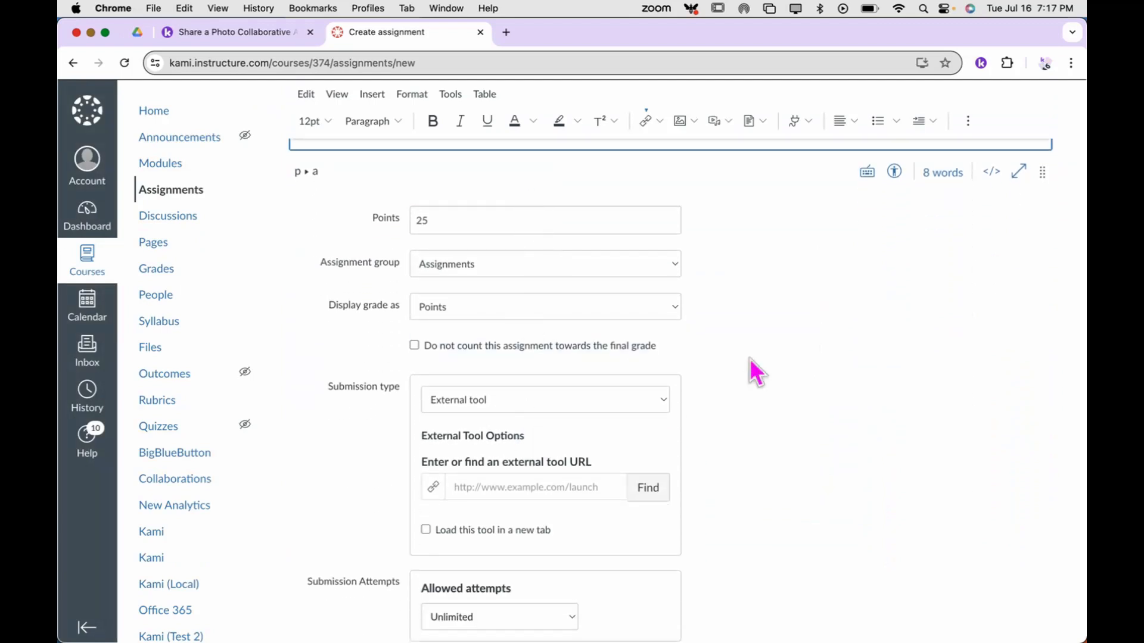
pyautogui.scroll(-3, 765, 365)
pyautogui.click(542, 238)
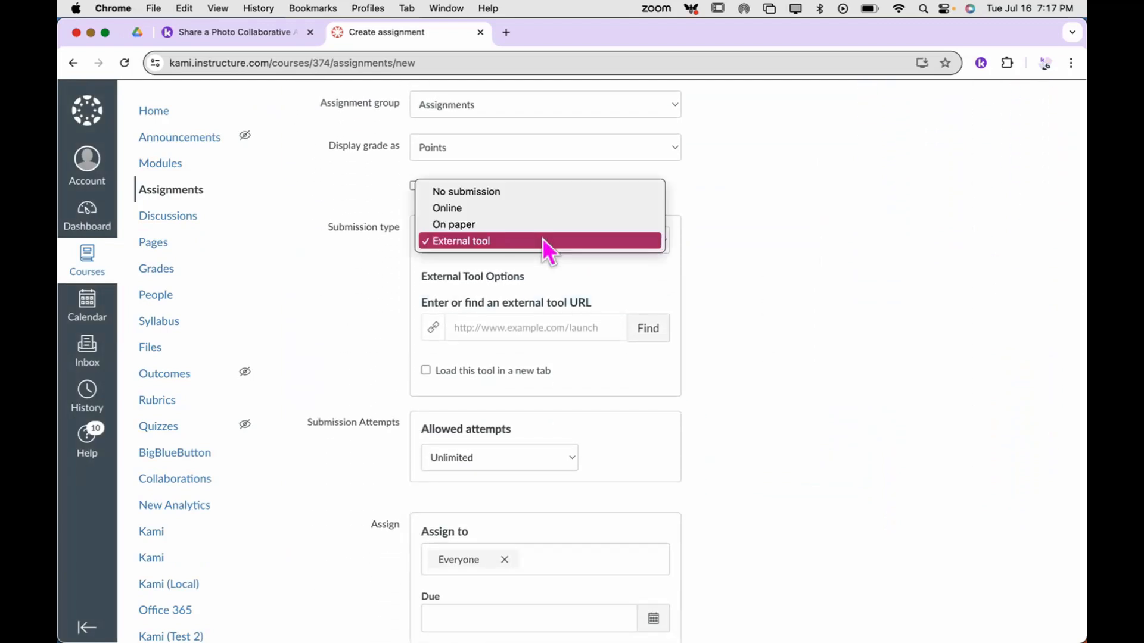
pyautogui.click(504, 192)
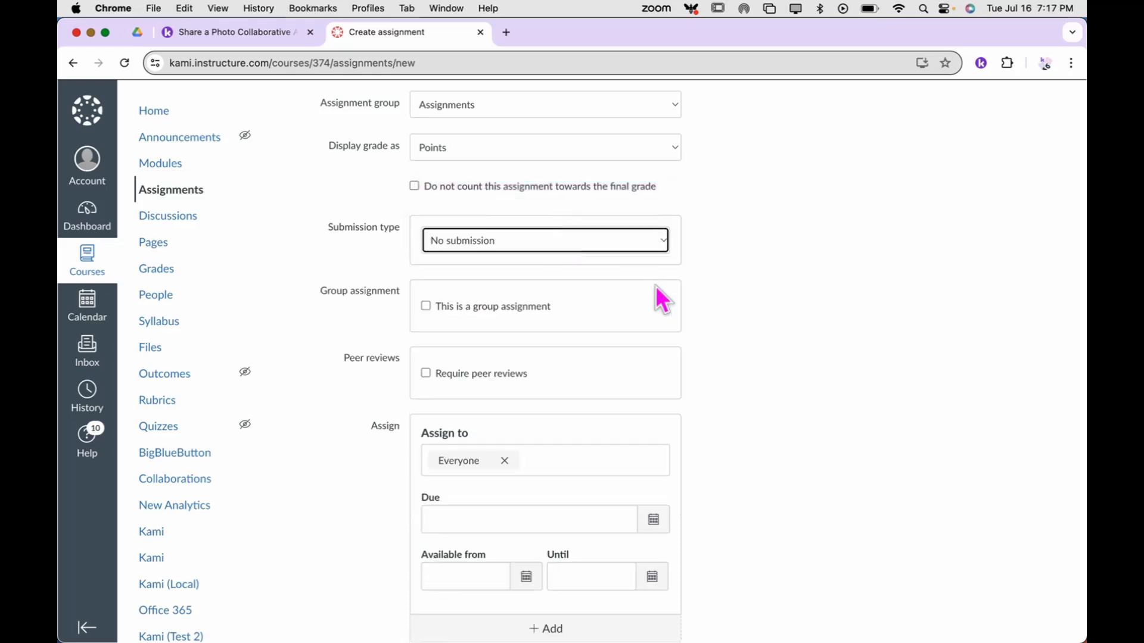
pyautogui.scroll(-2, 743, 326)
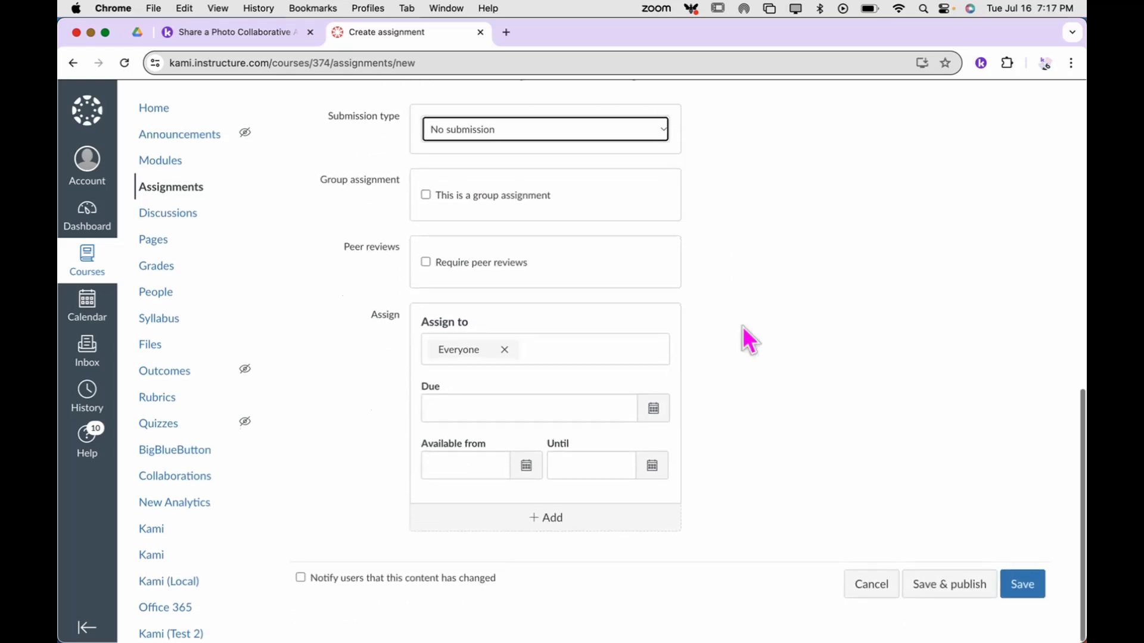
pyautogui.click(952, 588)
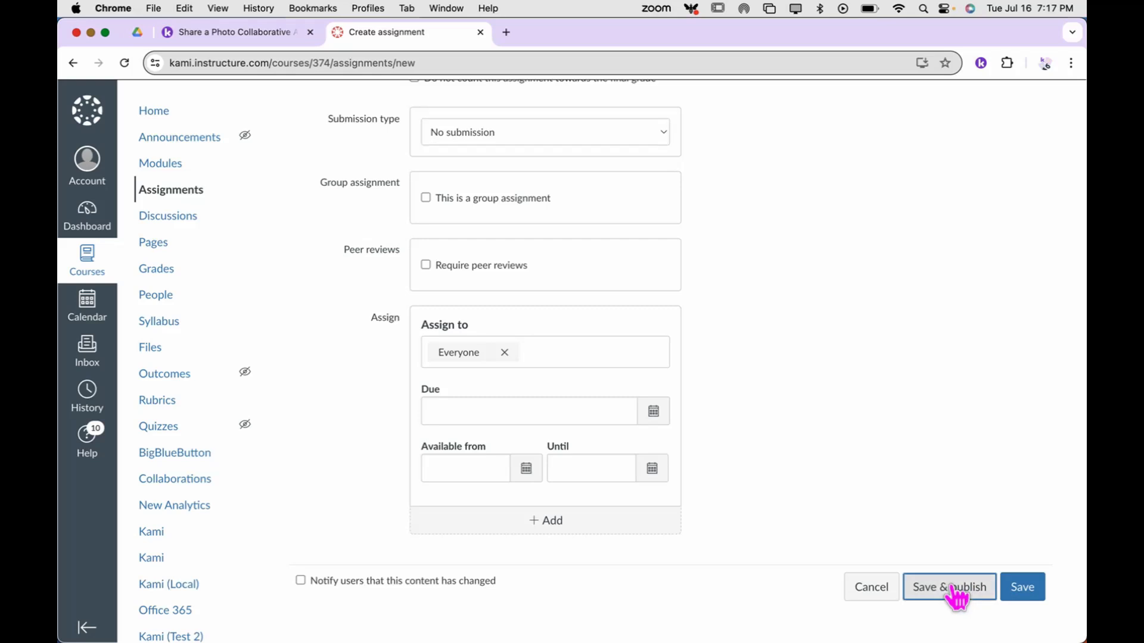